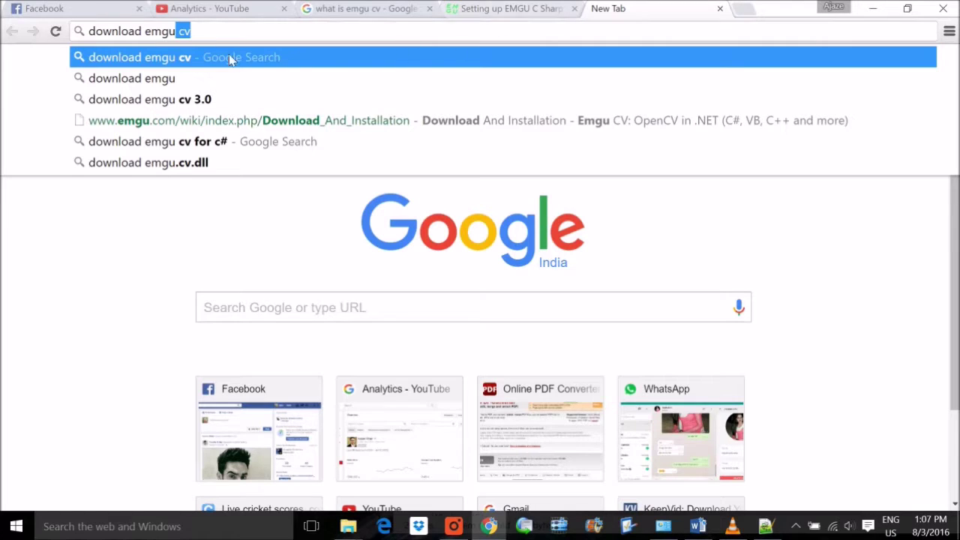
- Search Google for "download emgu cv" and open the SourceForge Emgu CV result in a new tab
{"action": "left_click", "coordinate": [164, 60]}
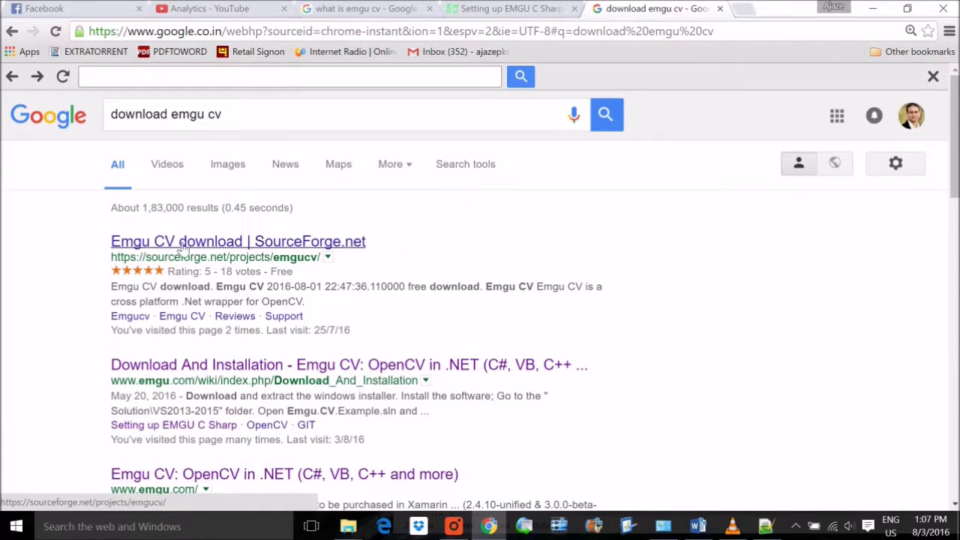
{"action": "right_click", "coordinate": [205, 245]}
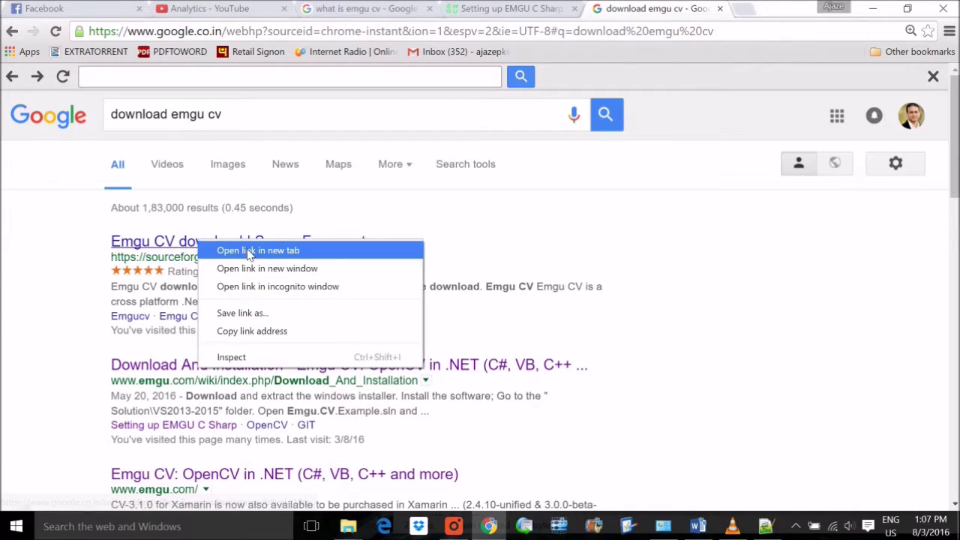
{"action": "left_click", "coordinate": [247, 250]}
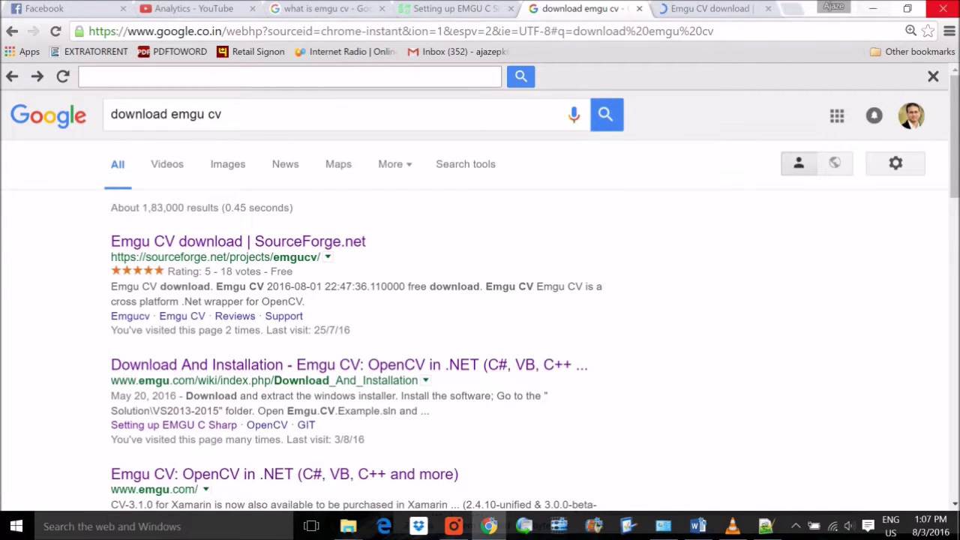
{"action": "left_click", "coordinate": [708, 8]}
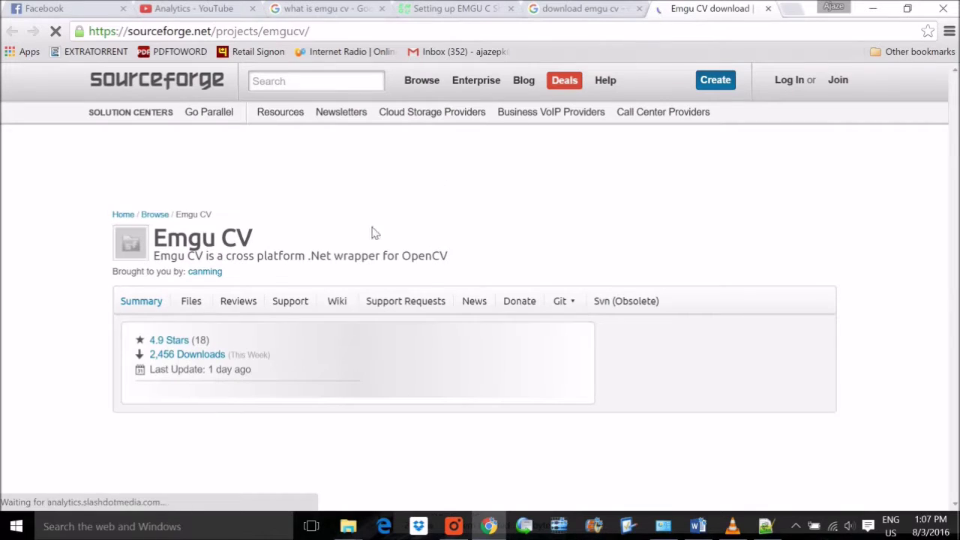
- Start downloading libemgucv-windesktop-3.1.0.2282.exe from the SourceForge project page, and cancel the download
{"action": "scroll", "coordinate": [510, 205], "scroll_direction": "down", "scroll_amount": 2}
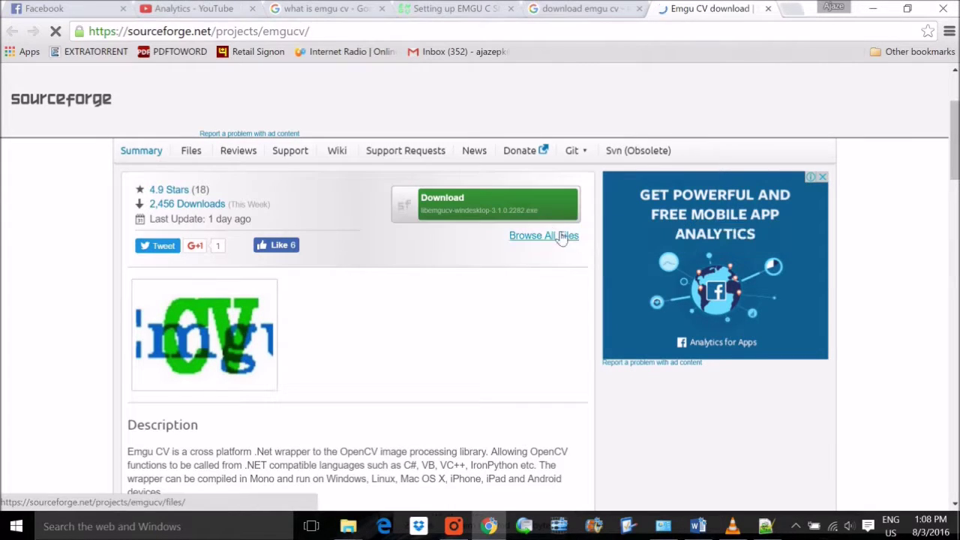
{"action": "left_click", "coordinate": [530, 209]}
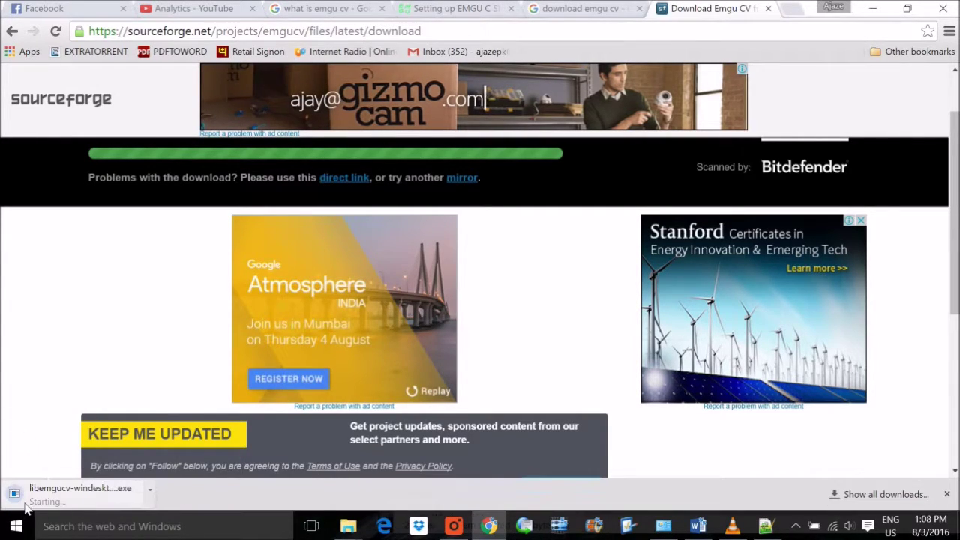
{"action": "right_click", "coordinate": [46, 497]}
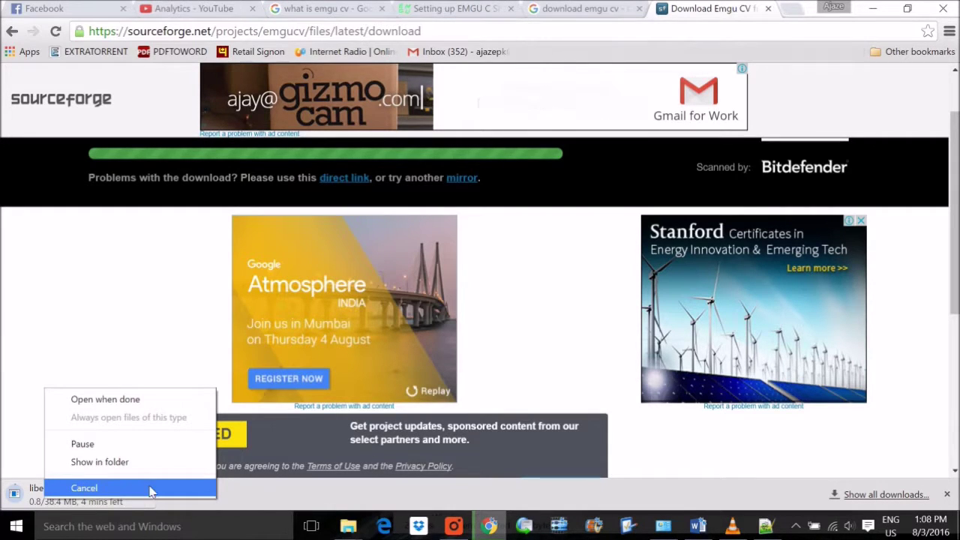
{"action": "left_click", "coordinate": [85, 488]}
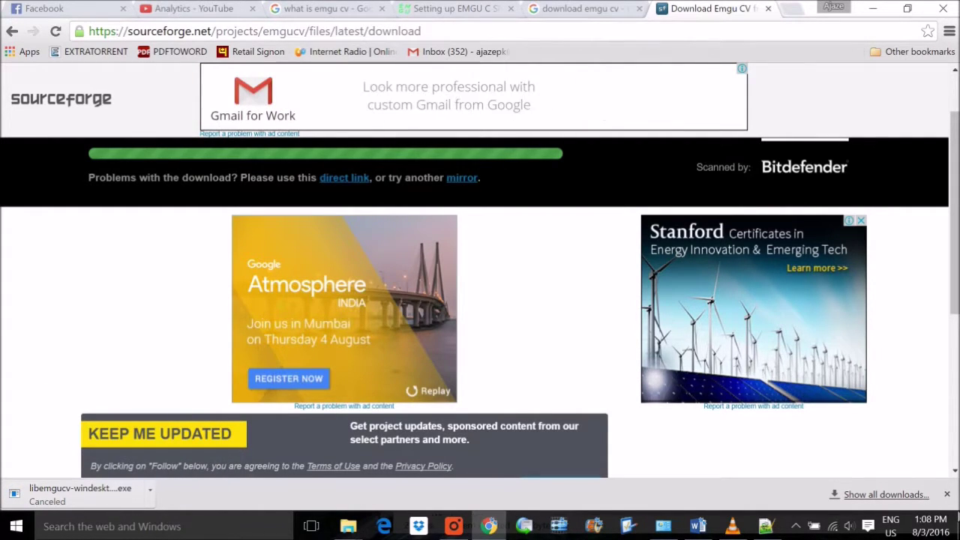
- Launch the libemgucv-windesktop-3.1.0.2282.exe installer from the WS folder on the desktop and allow it to run
{"action": "left_click", "coordinate": [489, 525]}
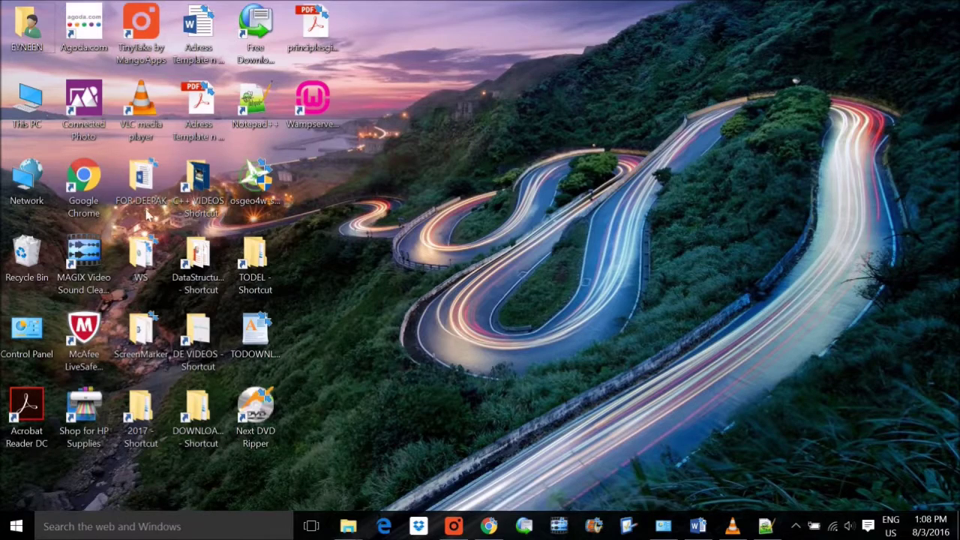
{"action": "double_click", "coordinate": [141, 272]}
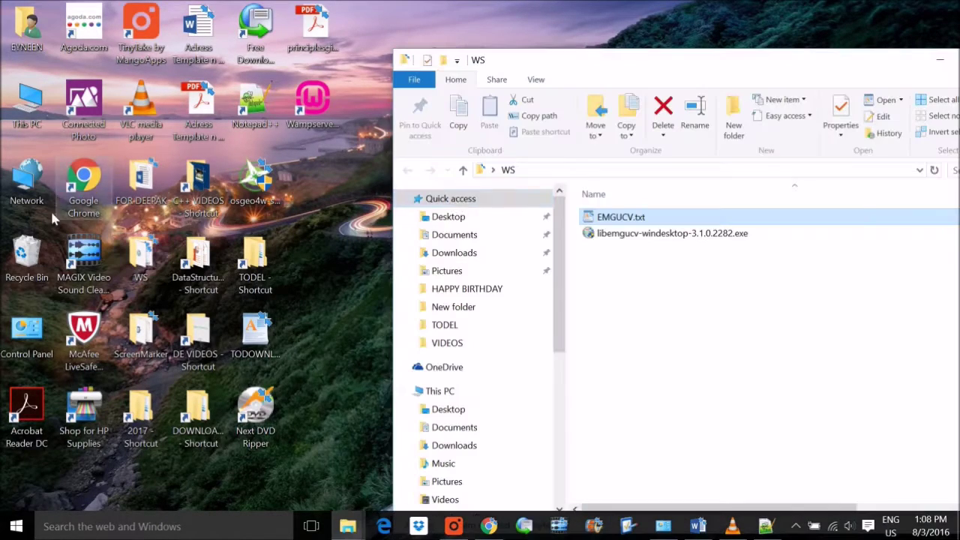
{"action": "double_click", "coordinate": [655, 234]}
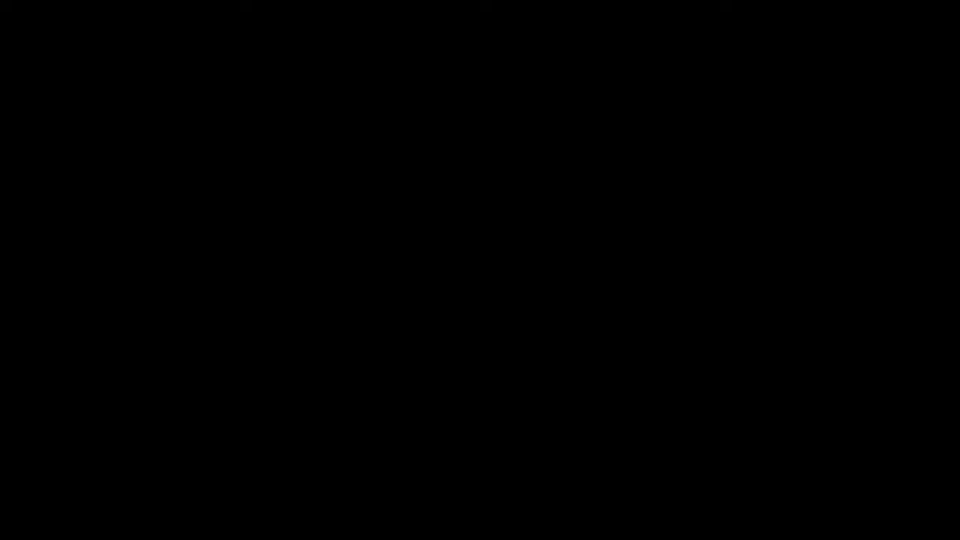
{"action": "left_click", "coordinate": [561, 293]}
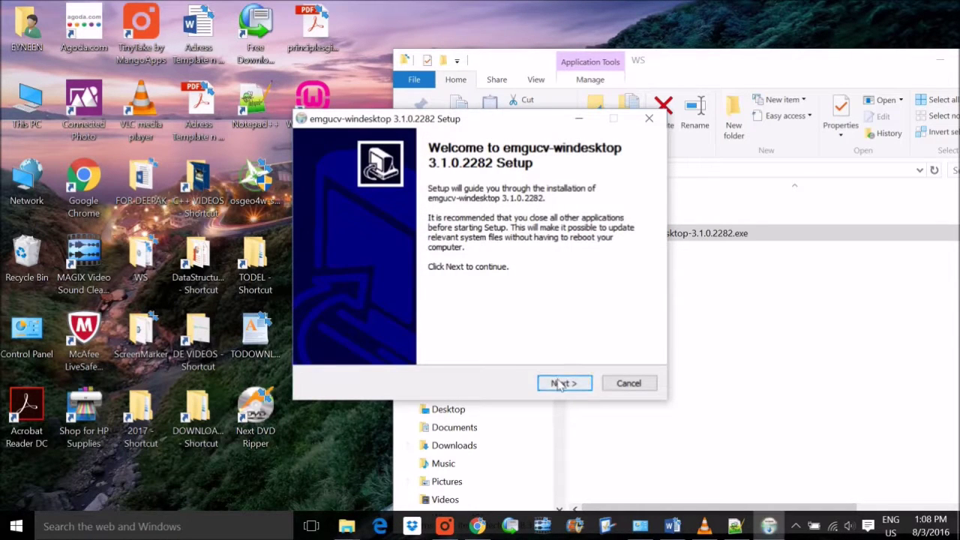
- Install Emgu CV with all components, keeping the destination C:\Emgu\emgucv-windesktop 3.1.0.2282 and the suggested Start Menu folder
{"action": "left_click", "coordinate": [562, 383]}
{"action": "left_click", "coordinate": [562, 383]}
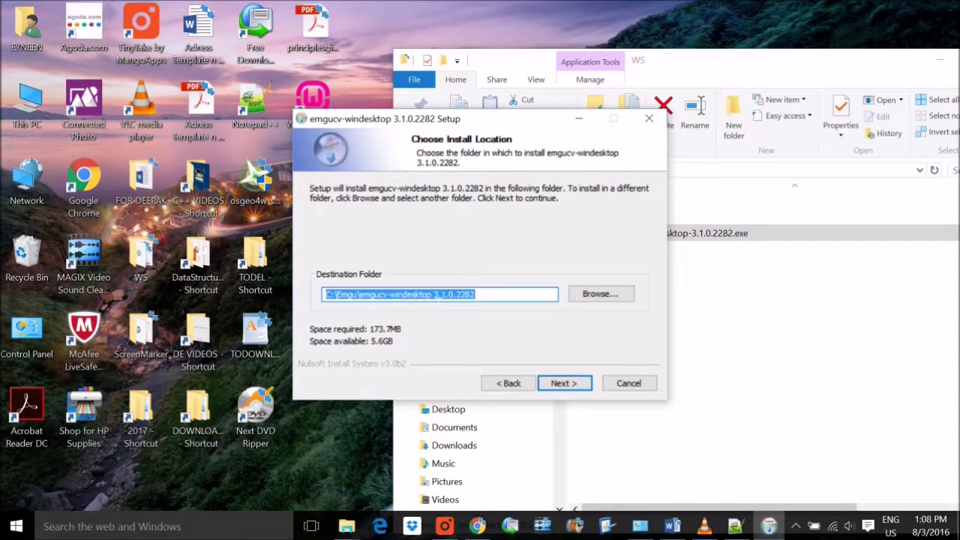
{"action": "left_click", "coordinate": [562, 384]}
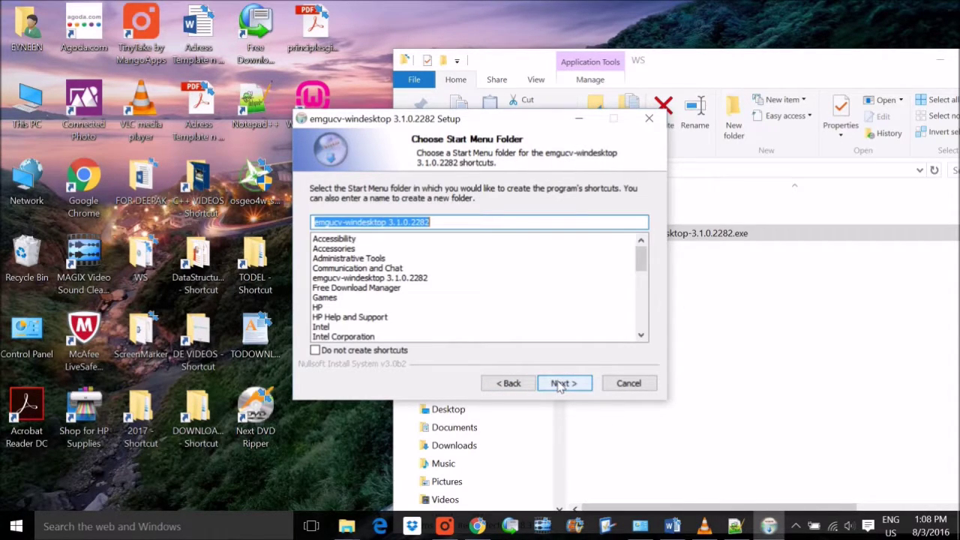
{"action": "left_click", "coordinate": [563, 383]}
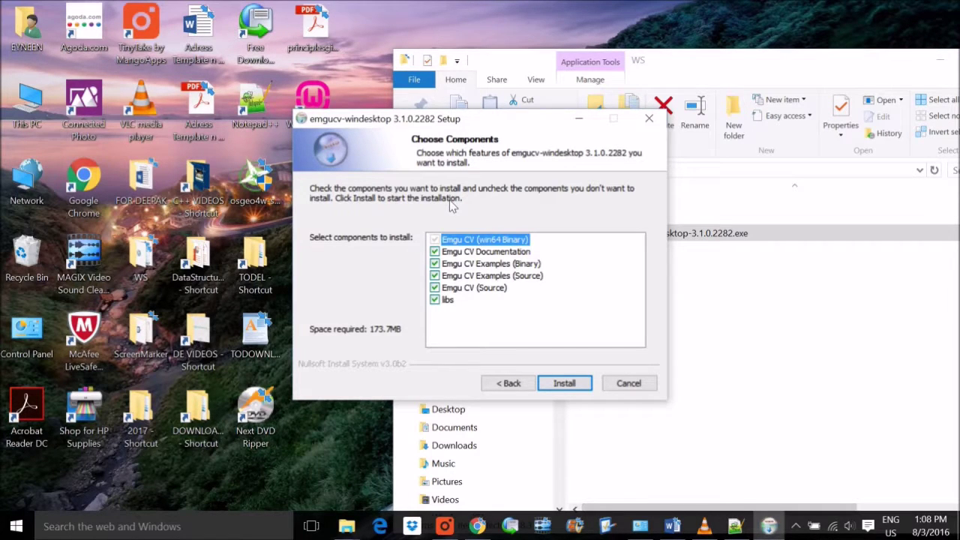
{"action": "left_click", "coordinate": [568, 383]}
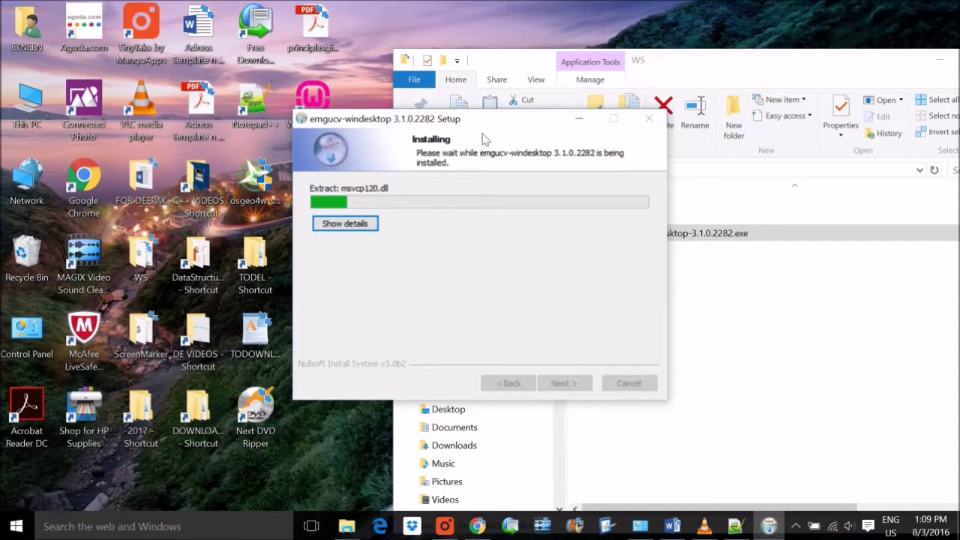
- Place the setup window beside the EMGUCV.txt notes in Notepad++ and review the configuration steps and sample code
{"action": "left_click_drag", "start_coordinate": [469, 121], "coordinate": [632, 110]}
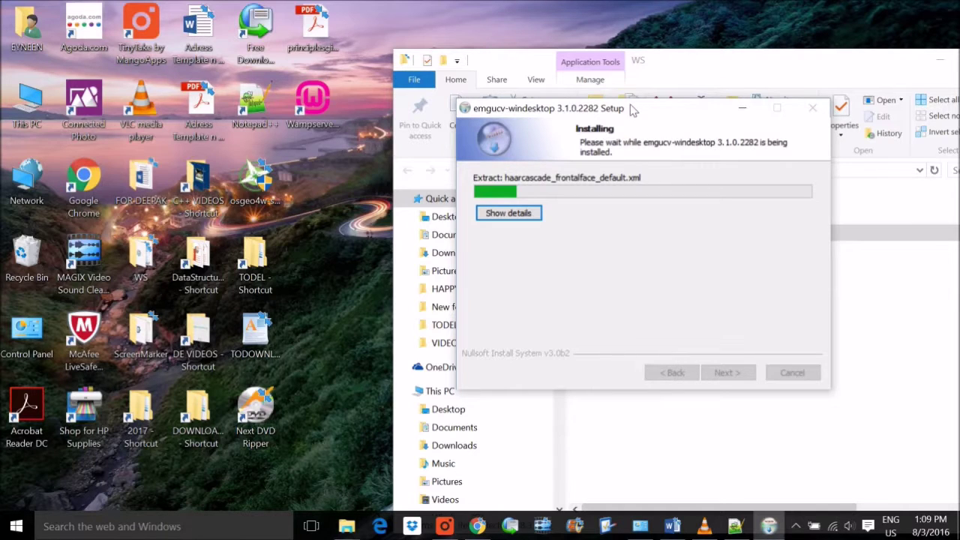
{"action": "left_click_drag", "start_coordinate": [632, 110], "coordinate": [201, 37]}
{"action": "left_click", "coordinate": [735, 526]}
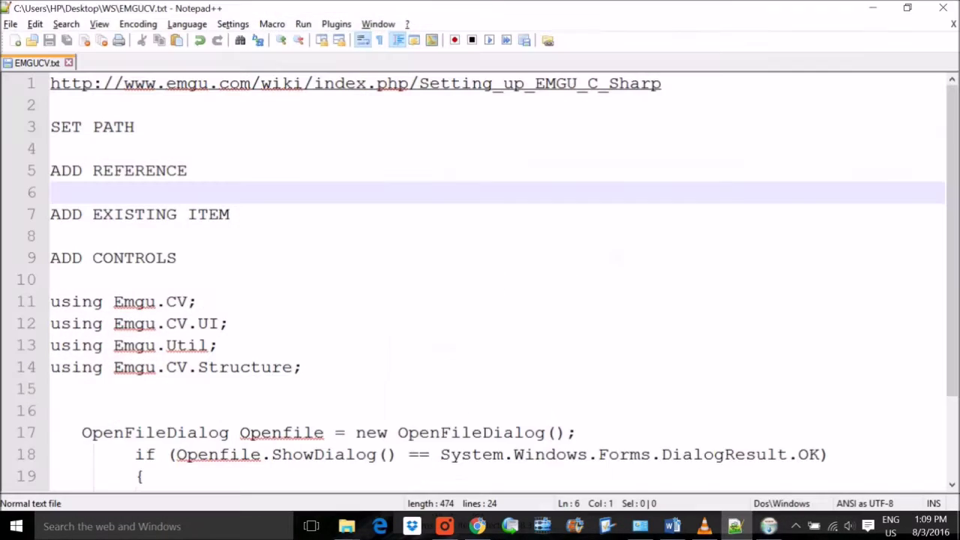
{"action": "key", "text": "super+Down"}
{"action": "left_click_drag", "start_coordinate": [492, 184], "coordinate": [407, 185]}
{"action": "left_click_drag", "start_coordinate": [546, 228], "coordinate": [409, 228]}
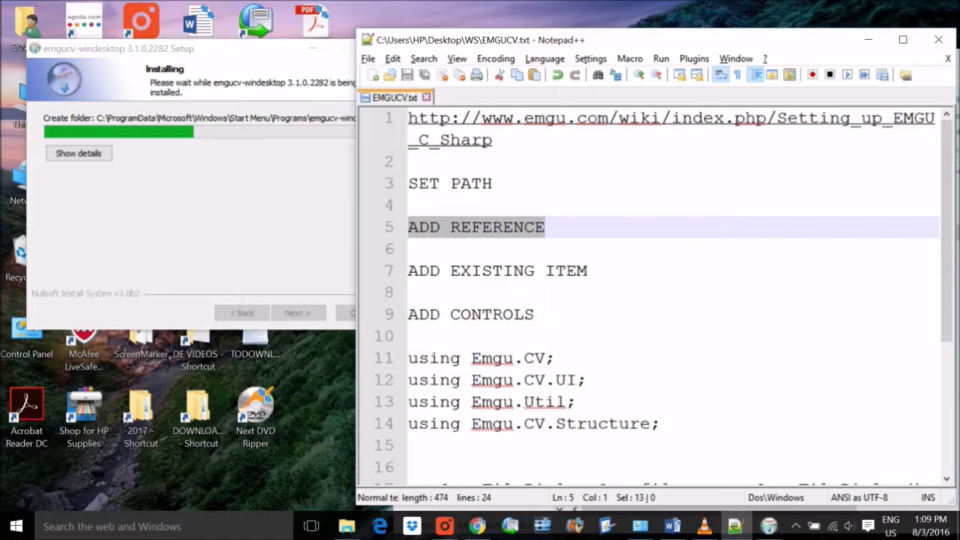
{"action": "scroll", "coordinate": [648, 300], "scroll_direction": "down", "scroll_amount": 3}
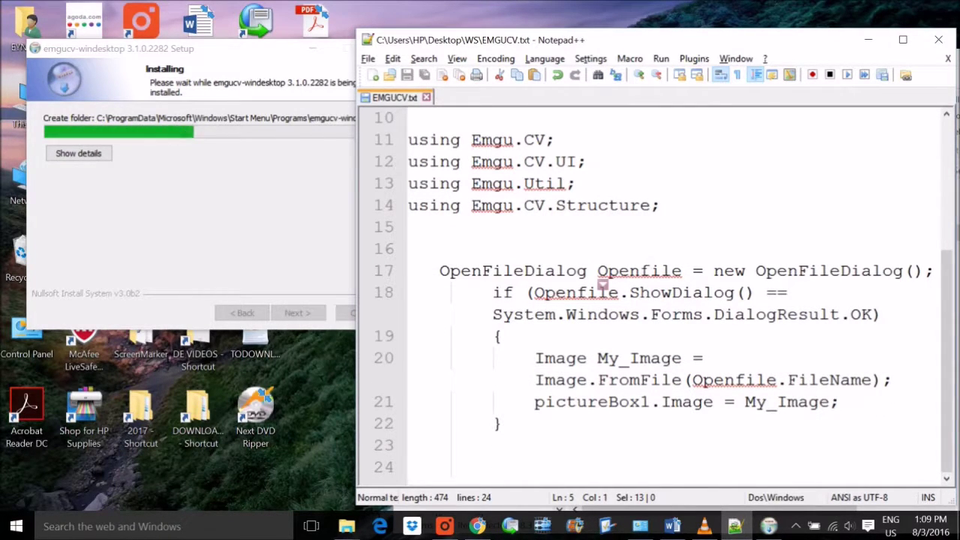
{"action": "scroll", "coordinate": [732, 173], "scroll_direction": "up", "scroll_amount": 2}
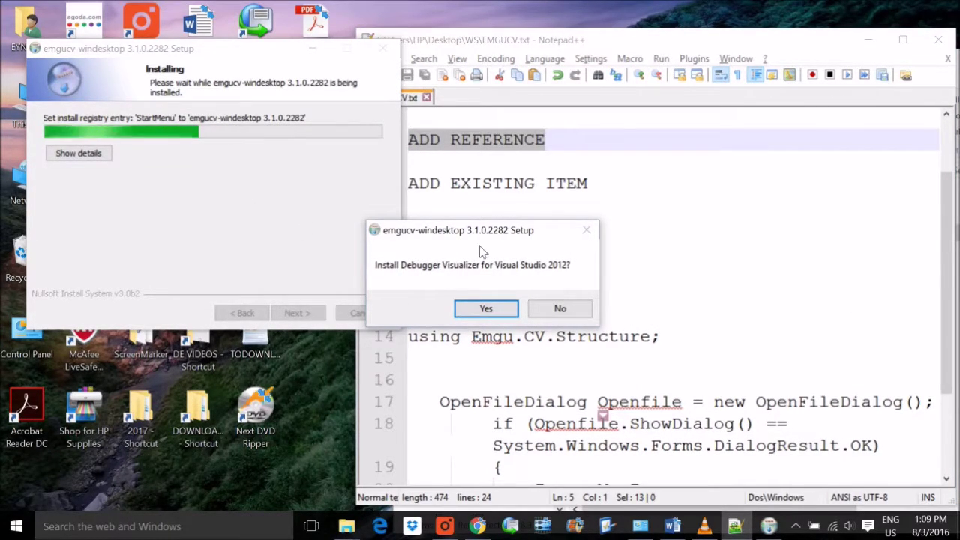
- Accept installing the Debugger Visualizer for Visual Studio 2012 and finish the Emgu CV setup
{"action": "left_click", "coordinate": [491, 309]}
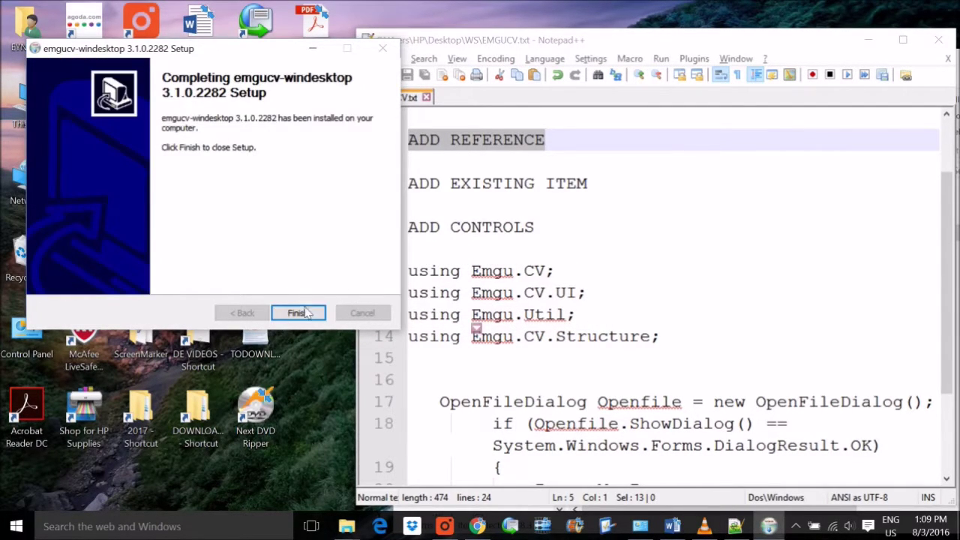
{"action": "left_click", "coordinate": [297, 313]}
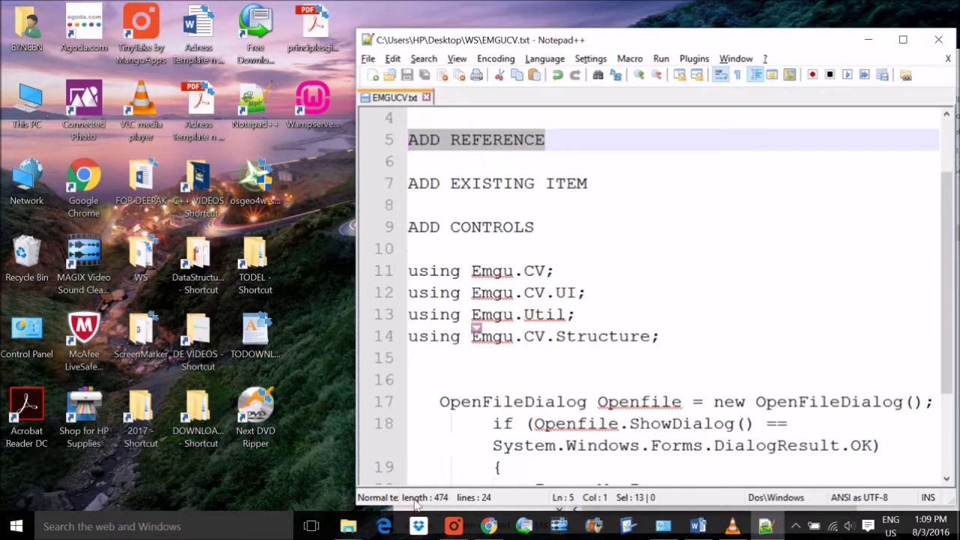
- Open the installation folder C:\Emgu\emgucv-windesktop 3.1.0.2282 in File Explorer
{"action": "left_click", "coordinate": [348, 526]}
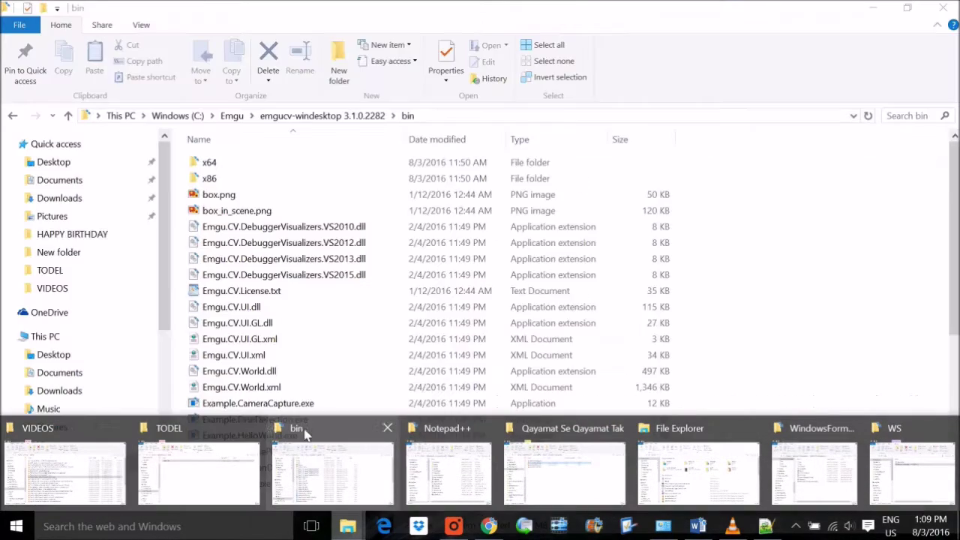
{"action": "mouse_move", "coordinate": [235, 428]}
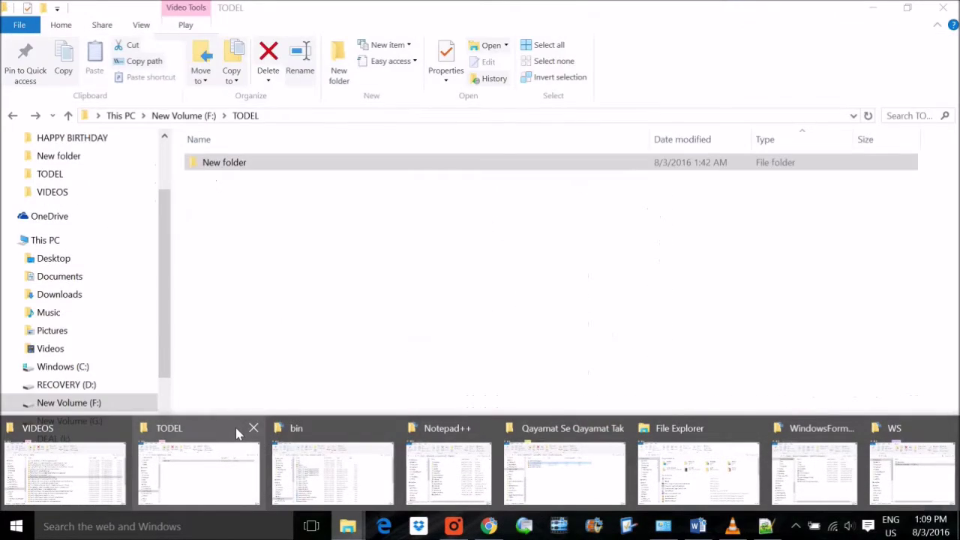
{"action": "left_click", "coordinate": [332, 468]}
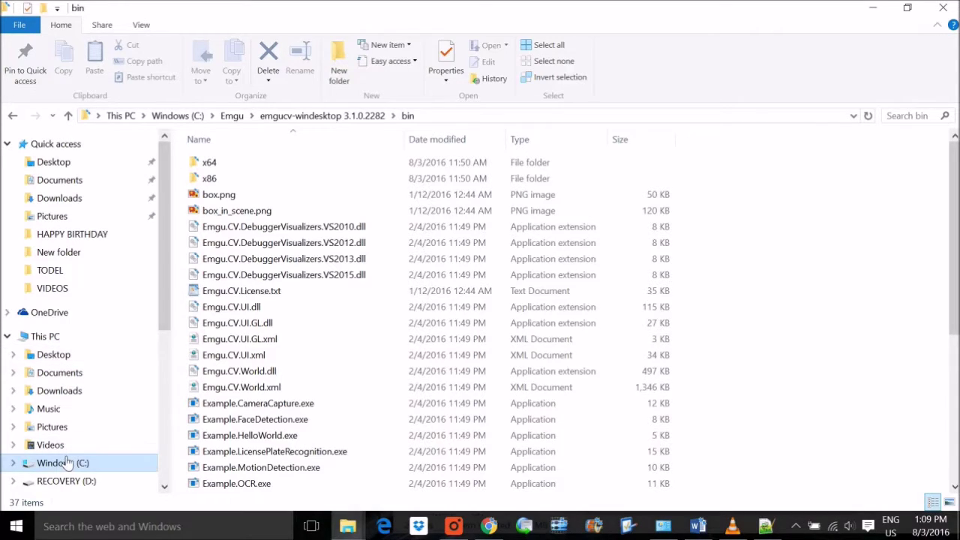
{"action": "left_click", "coordinate": [65, 463]}
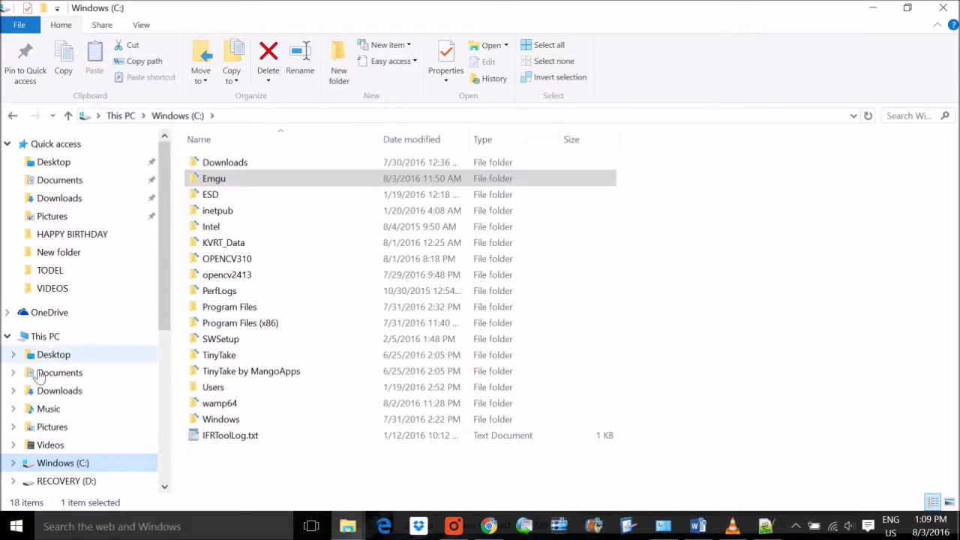
{"action": "double_click", "coordinate": [214, 180]}
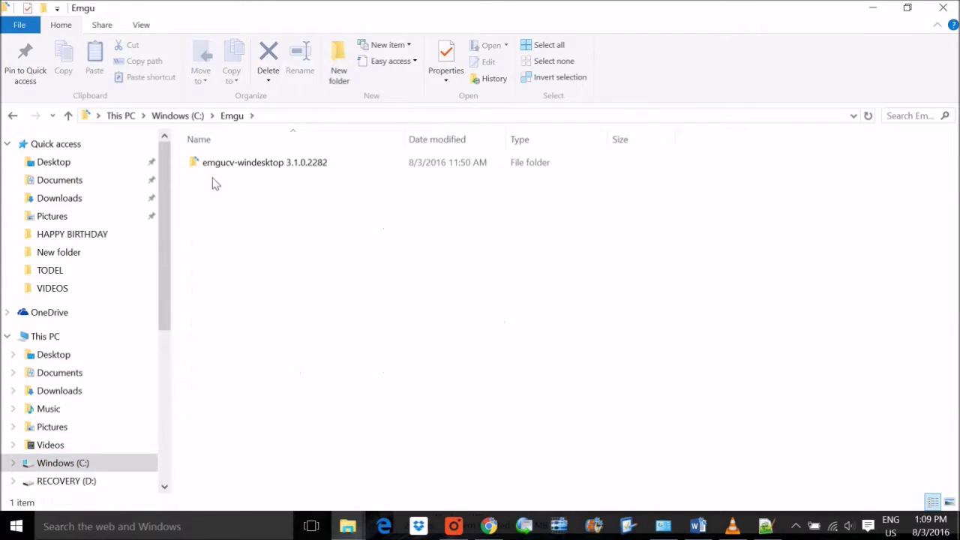
{"action": "double_click", "coordinate": [276, 169]}
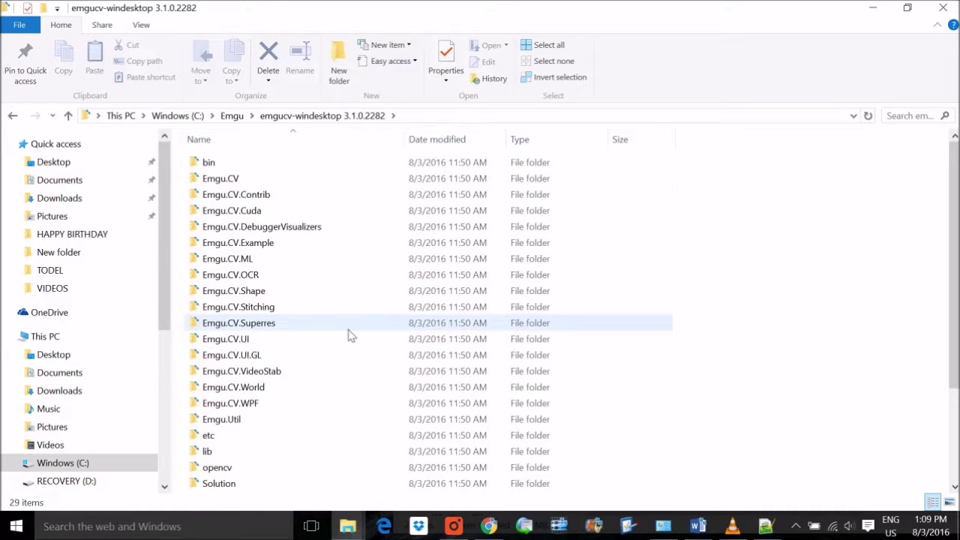
- Examine the installed folders and the solution files in Solution\VS2013-2015, and return to the Solution folder
{"action": "scroll", "coordinate": [306, 447], "scroll_direction": "down", "scroll_amount": 1}
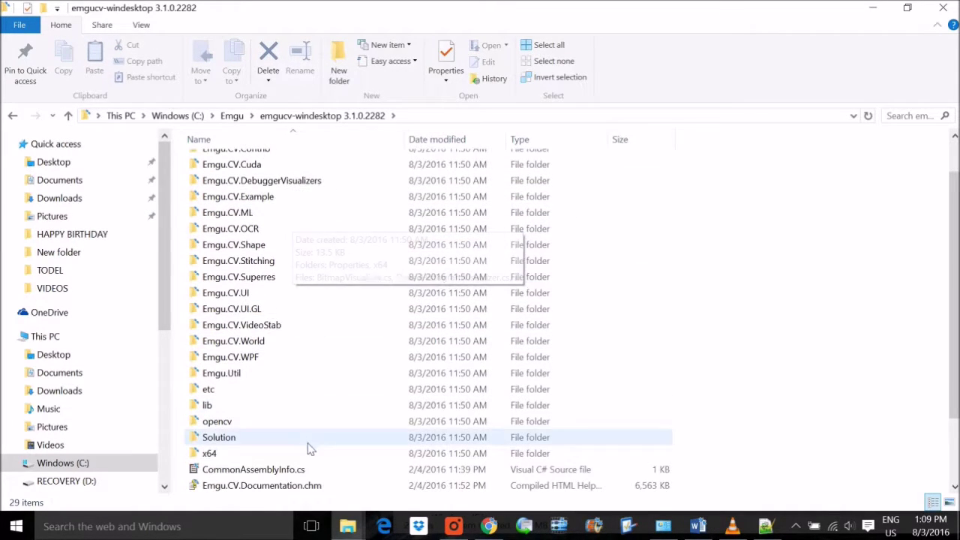
{"action": "scroll", "coordinate": [287, 217], "scroll_direction": "up", "scroll_amount": 1}
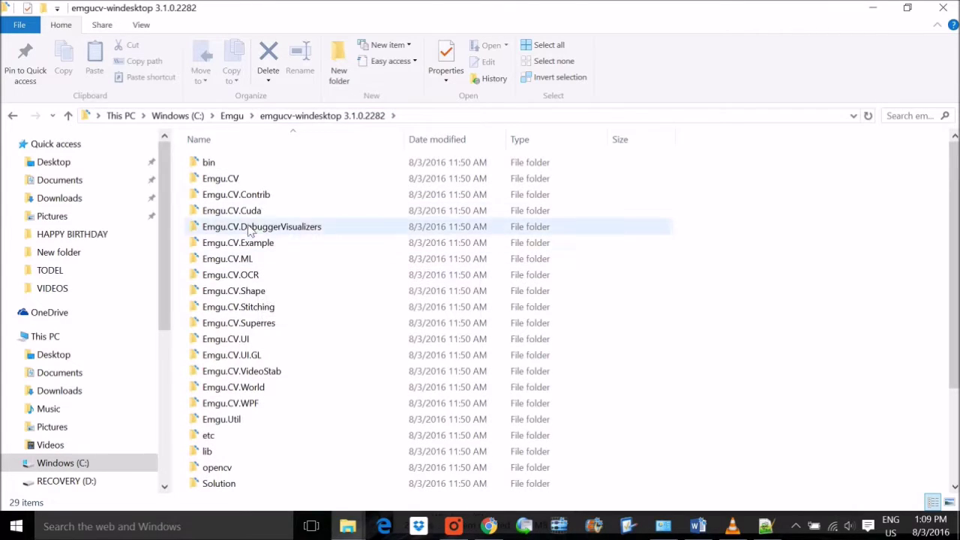
{"action": "scroll", "coordinate": [259, 262], "scroll_direction": "down", "scroll_amount": 3}
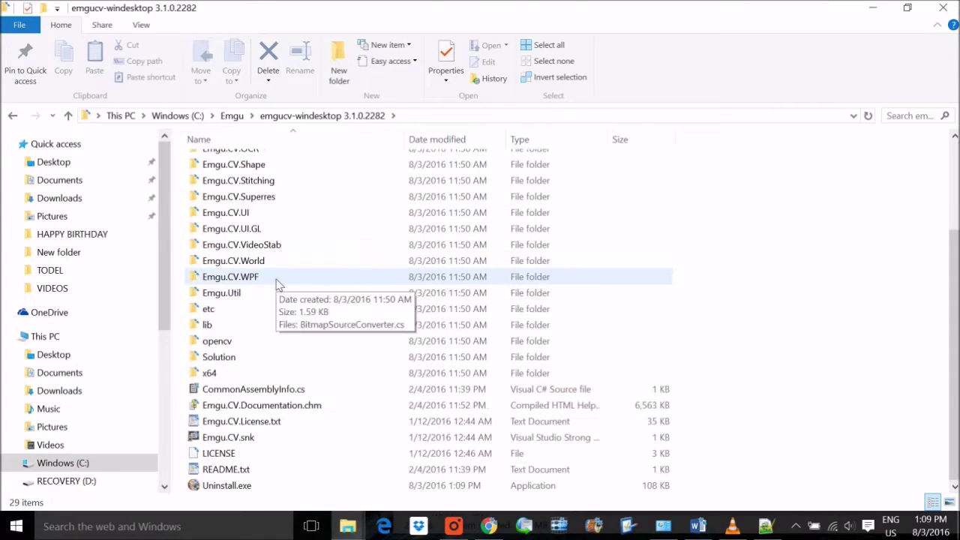
{"action": "double_click", "coordinate": [236, 368]}
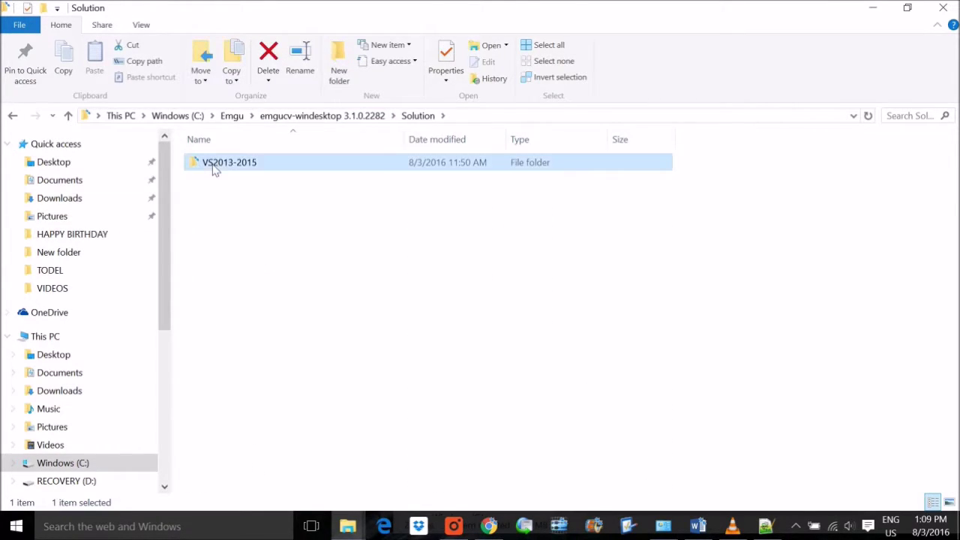
{"action": "double_click", "coordinate": [216, 167]}
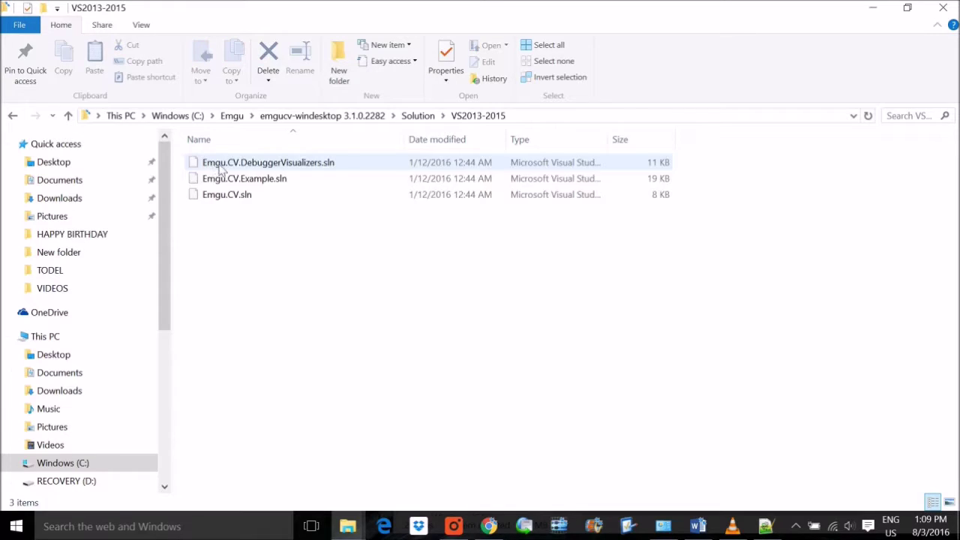
{"action": "left_click", "coordinate": [7, 116]}
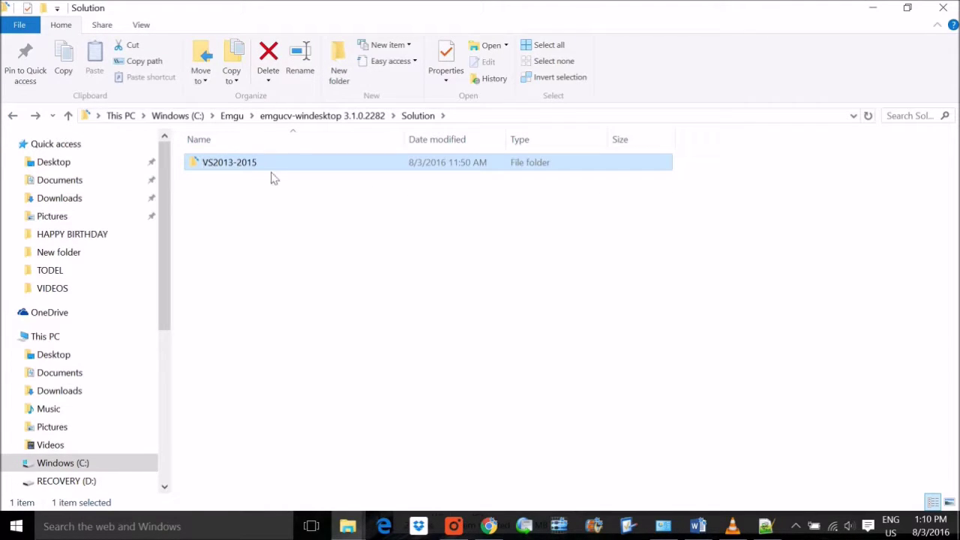
- Examine the solution files in VS2013-2015 and the folders and files of the emgucv-windesktop 3.1.0.2282 installation
{"action": "double_click", "coordinate": [213, 164]}
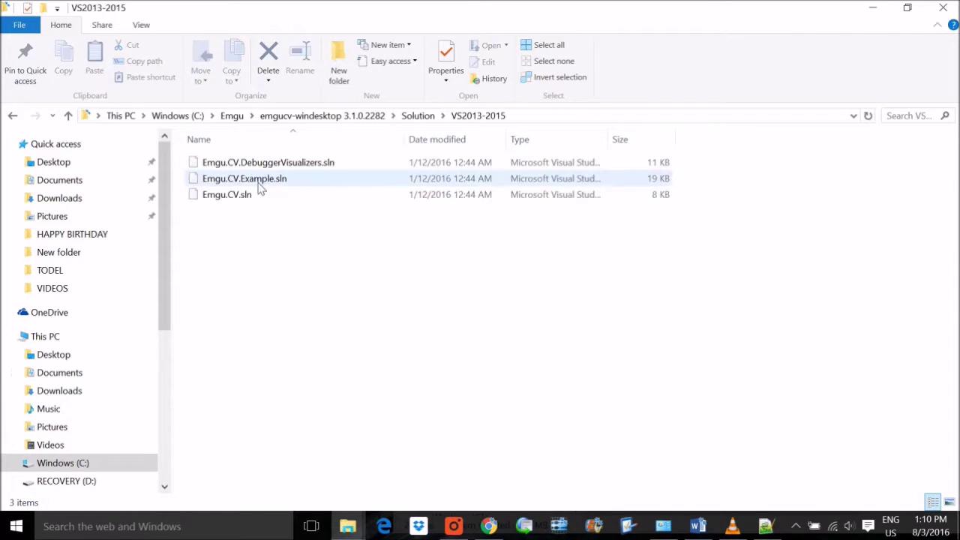
{"action": "left_click", "coordinate": [13, 116]}
{"action": "left_click", "coordinate": [14, 118]}
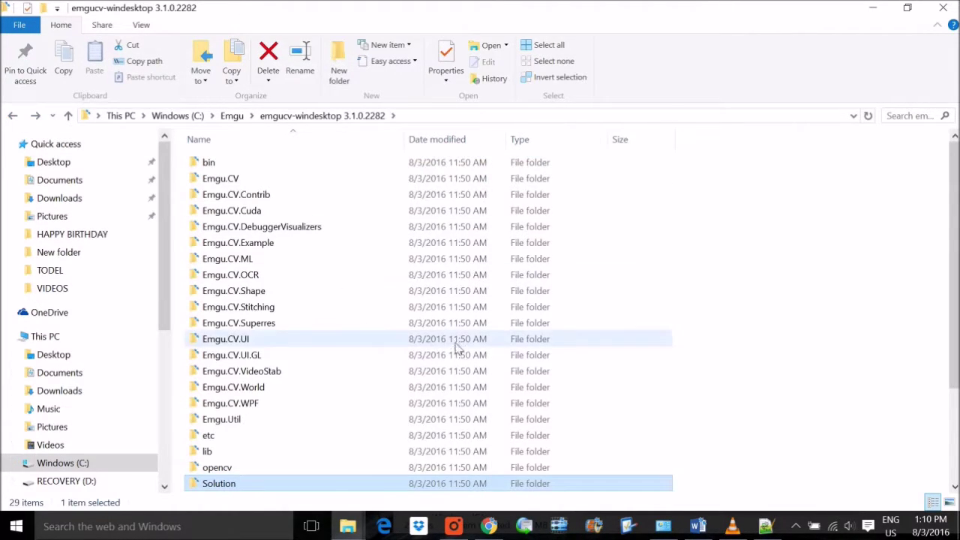
{"action": "scroll", "coordinate": [454, 341], "scroll_direction": "down", "scroll_amount": 2}
{"action": "scroll", "coordinate": [198, 300], "scroll_direction": "up", "scroll_amount": 3}
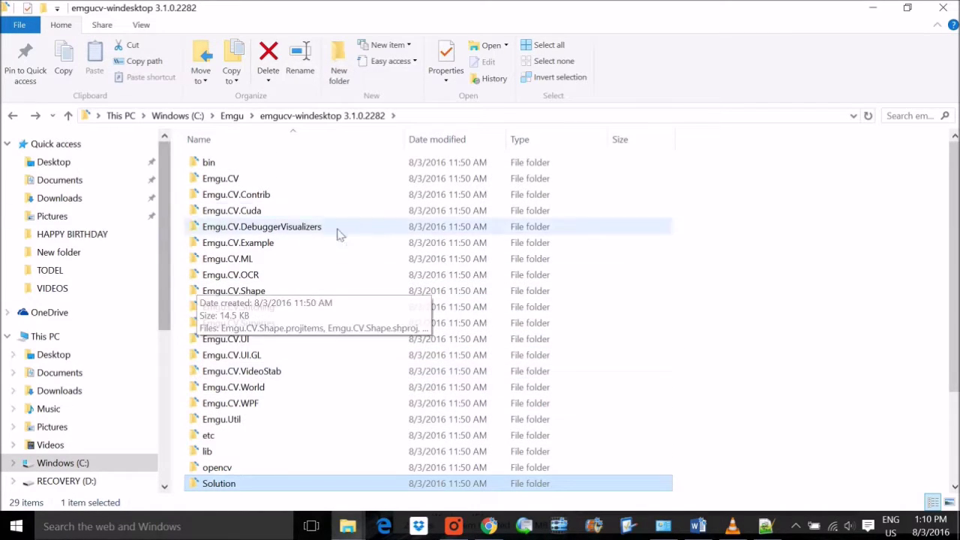
{"action": "scroll", "coordinate": [310, 303], "scroll_direction": "down", "scroll_amount": 1}
{"action": "scroll", "coordinate": [310, 303], "scroll_direction": "down", "scroll_amount": 2}
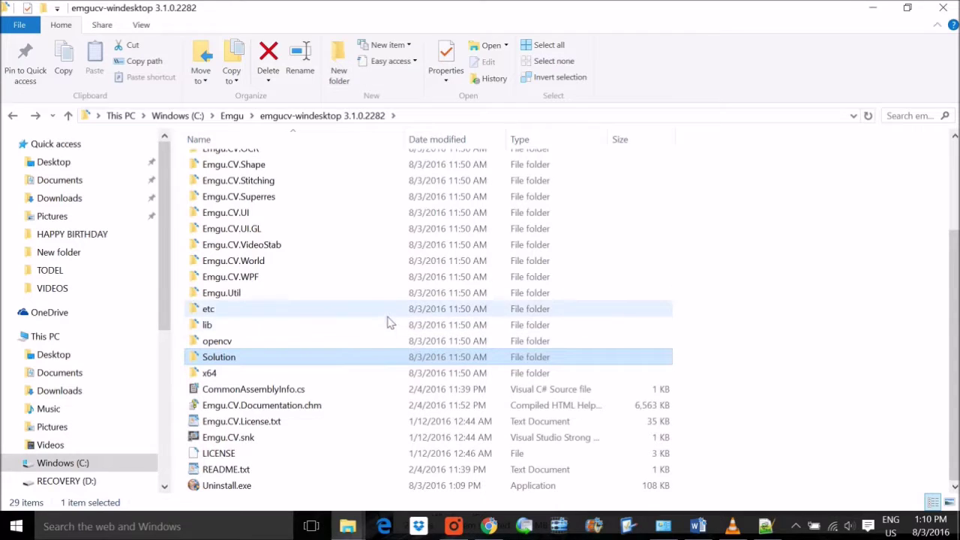
{"action": "scroll", "coordinate": [534, 309], "scroll_direction": "up", "scroll_amount": 3}
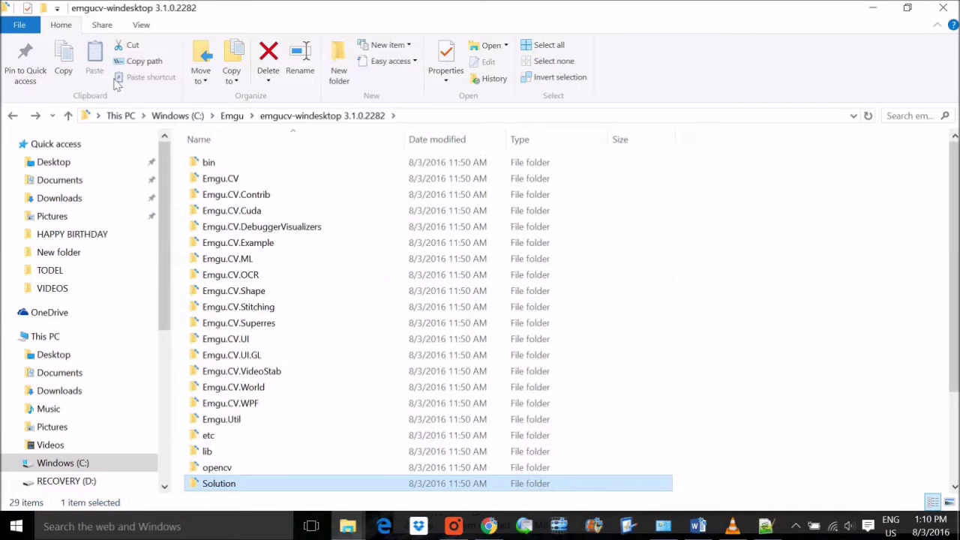
- Open the installation's bin folder and copy its full path
{"action": "left_click", "coordinate": [209, 162]}
{"action": "double_click", "coordinate": [210, 163]}
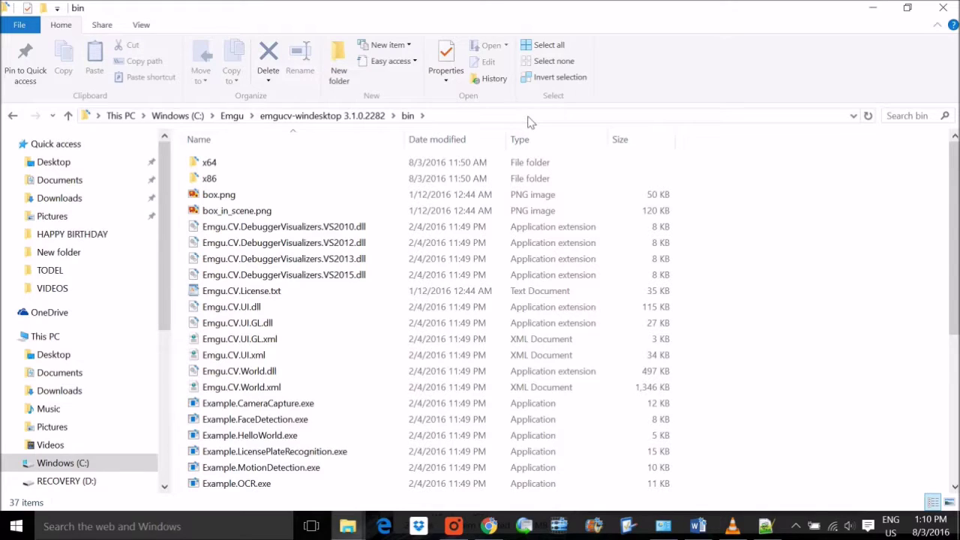
{"action": "left_click", "coordinate": [461, 116]}
{"action": "key", "text": "ctrl+c"}
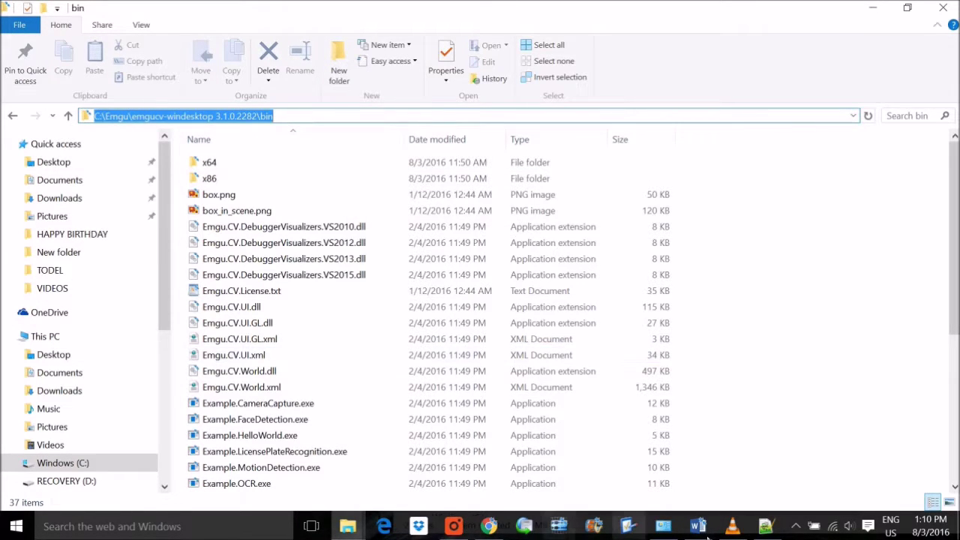
- Switch to the EMGUCV.txt notes in Notepad++ and paste C:\Emgu\emgucv-windesktop 3.1.0.2282\bin on a new line under SET PATH
{"action": "left_click", "coordinate": [774, 529]}
{"action": "scroll", "coordinate": [652, 292], "scroll_direction": "up", "scroll_amount": 2}
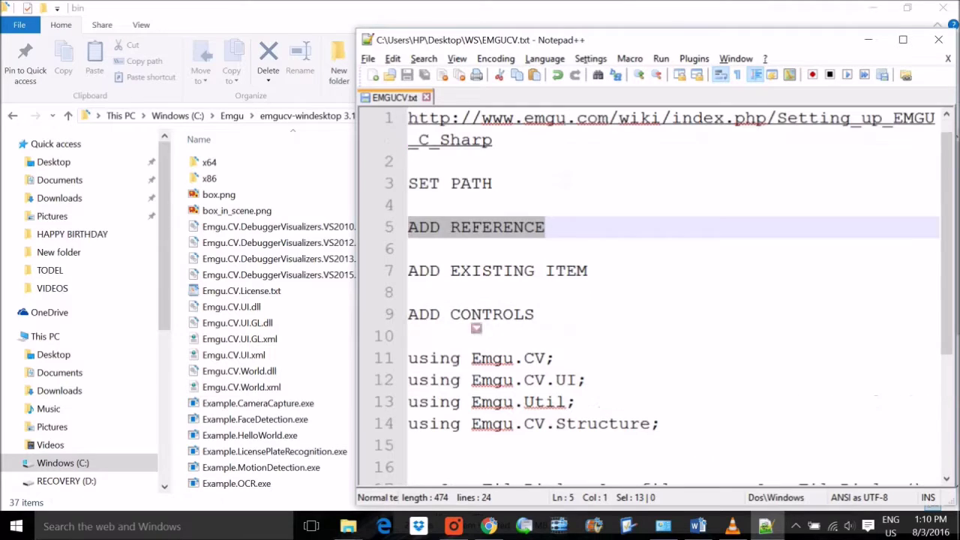
{"action": "left_click", "coordinate": [492, 183]}
{"action": "key", "text": "Return"}
{"action": "key", "text": "ctrl+v"}
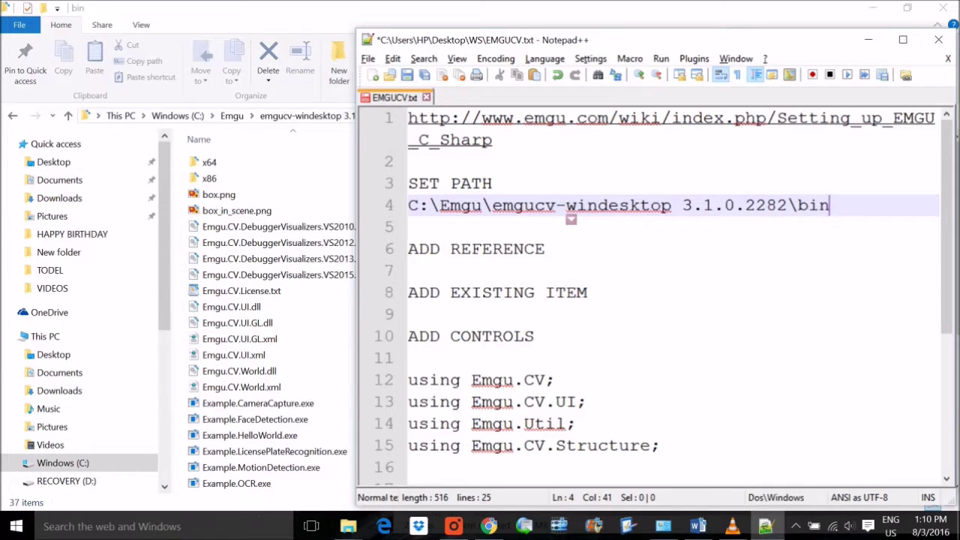
- Open the Windows environment variables through this computer's advanced system settings
{"action": "left_click", "coordinate": [45, 336]}
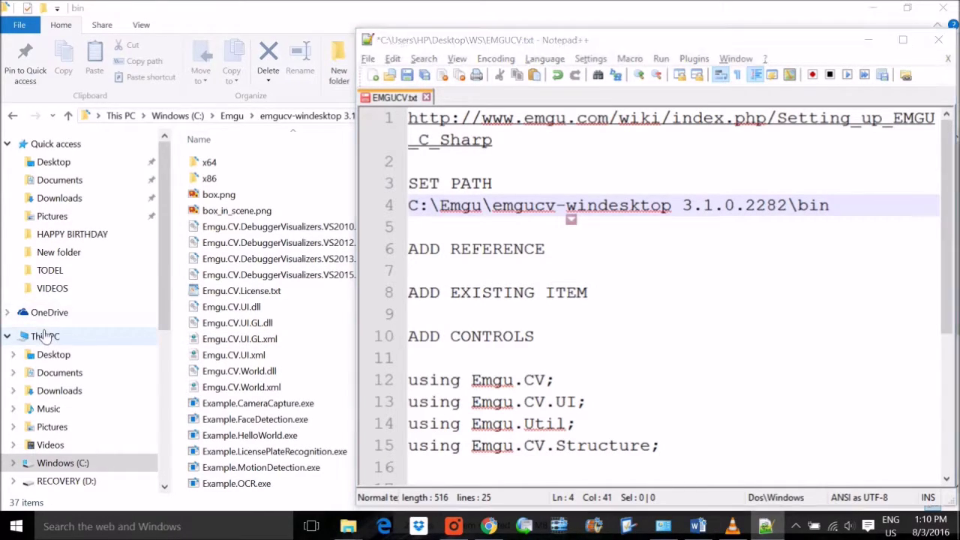
{"action": "right_click", "coordinate": [45, 335]}
{"action": "left_click", "coordinate": [118, 323]}
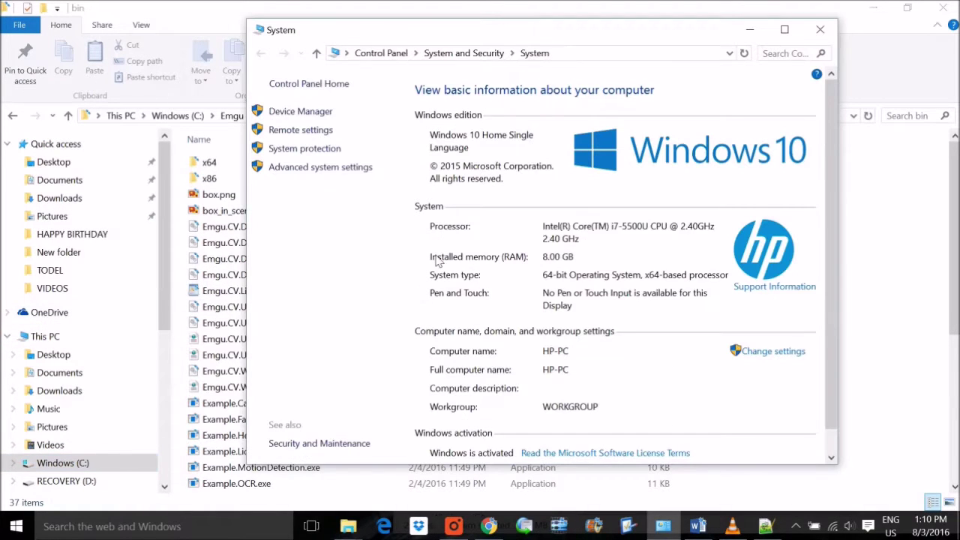
{"action": "left_click", "coordinate": [338, 168]}
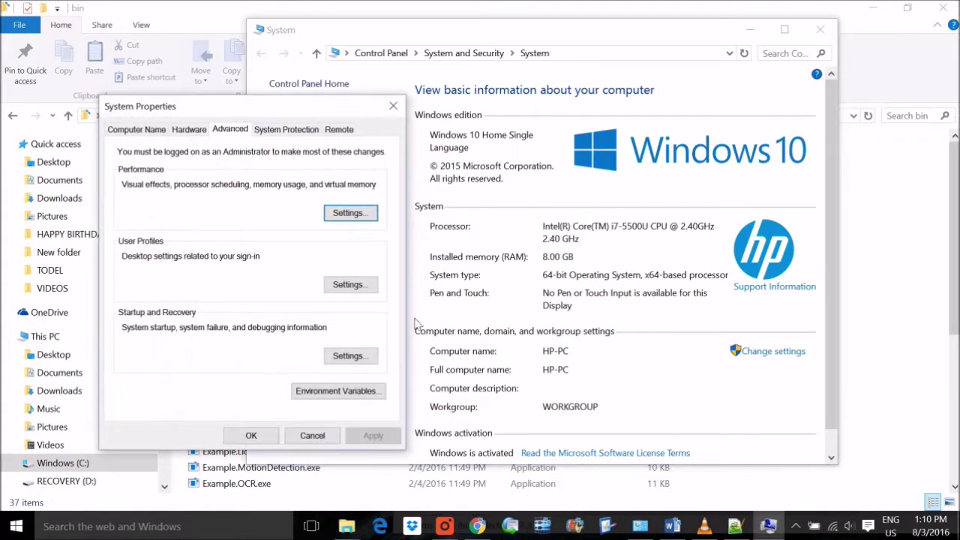
{"action": "left_click", "coordinate": [338, 391]}
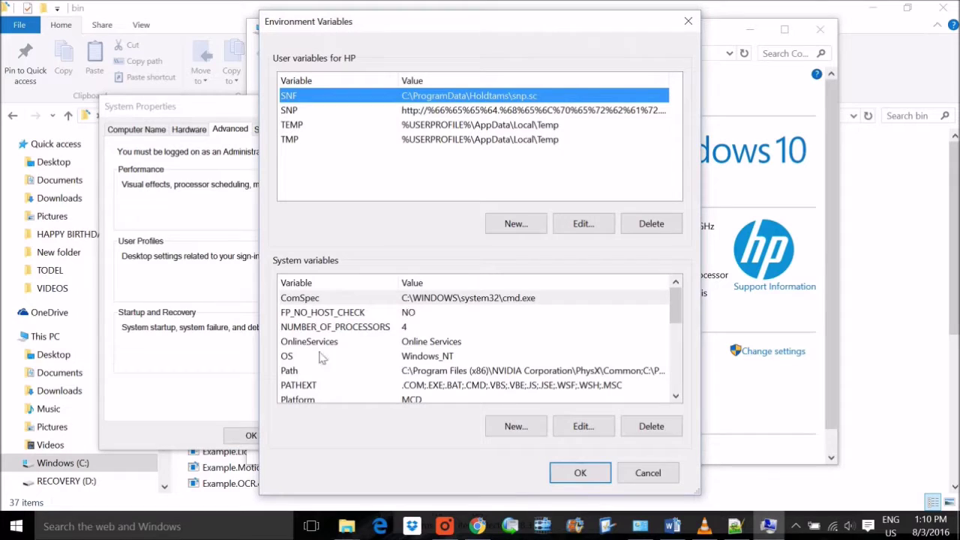
- Delete the existing C:\Emgu\emgucv-windesktop 3.1.0.2282\bin entry from the system Path variable
{"action": "left_click", "coordinate": [291, 374]}
{"action": "left_click", "coordinate": [583, 426]}
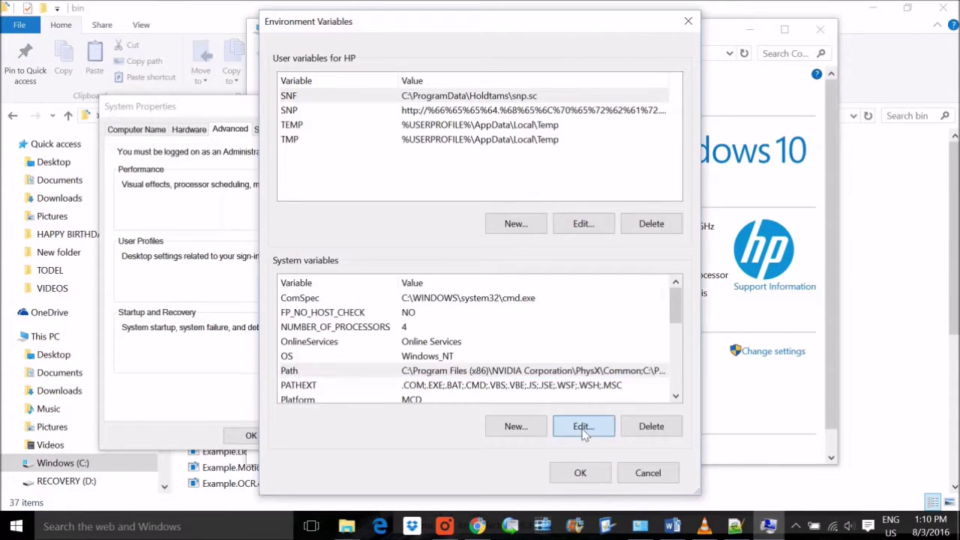
{"action": "scroll", "coordinate": [461, 169], "scroll_direction": "down", "scroll_amount": 1}
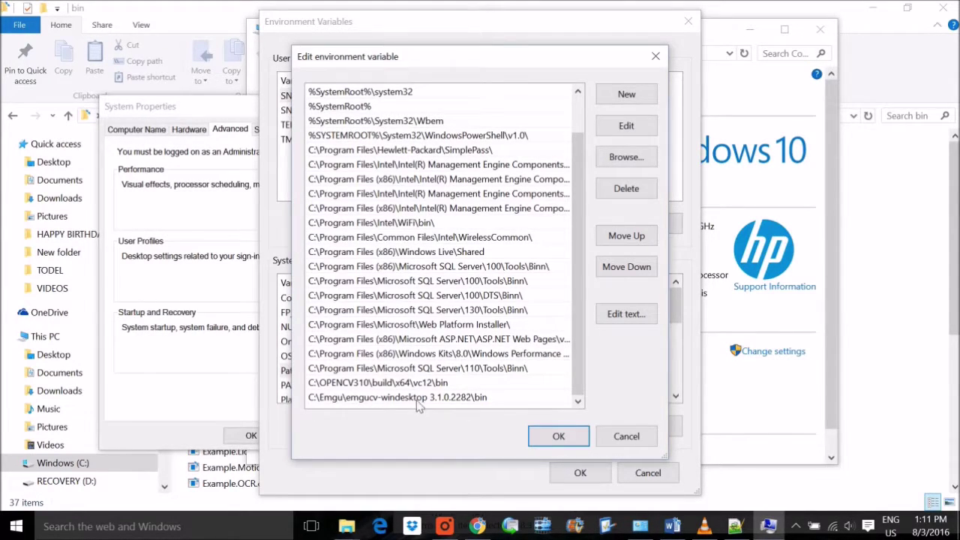
{"action": "left_click", "coordinate": [471, 400]}
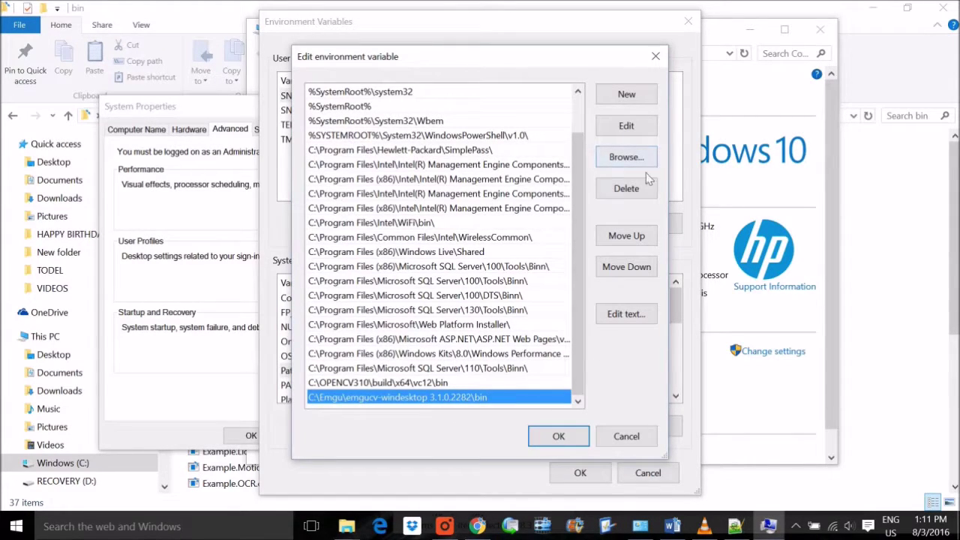
{"action": "left_click", "coordinate": [626, 188]}
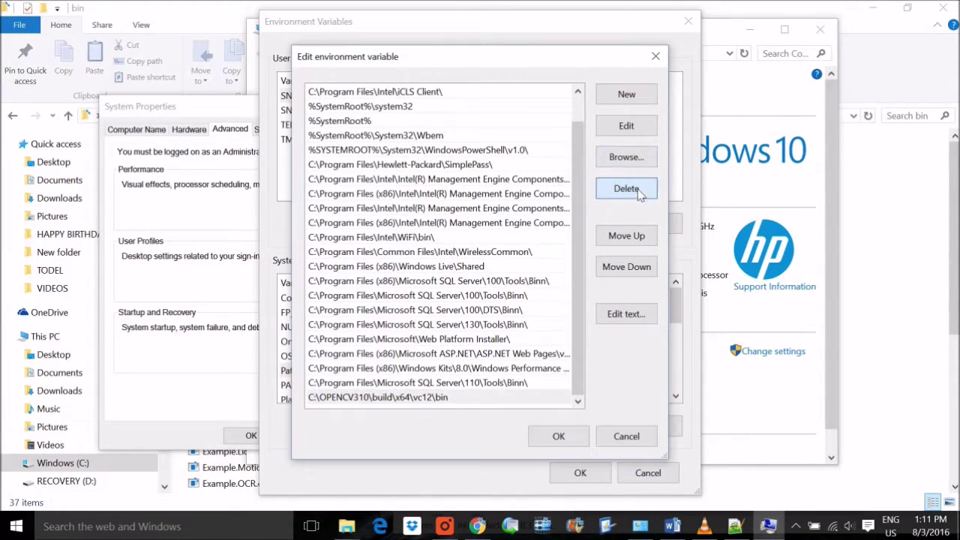
- Add C:\Emgu\emgucv-windesktop 3.1.0.2282\bin as a new entry in the system Path variable, save it and close the system windows
{"action": "left_click", "coordinate": [623, 100]}
{"action": "key", "text": "ctrl+v"}
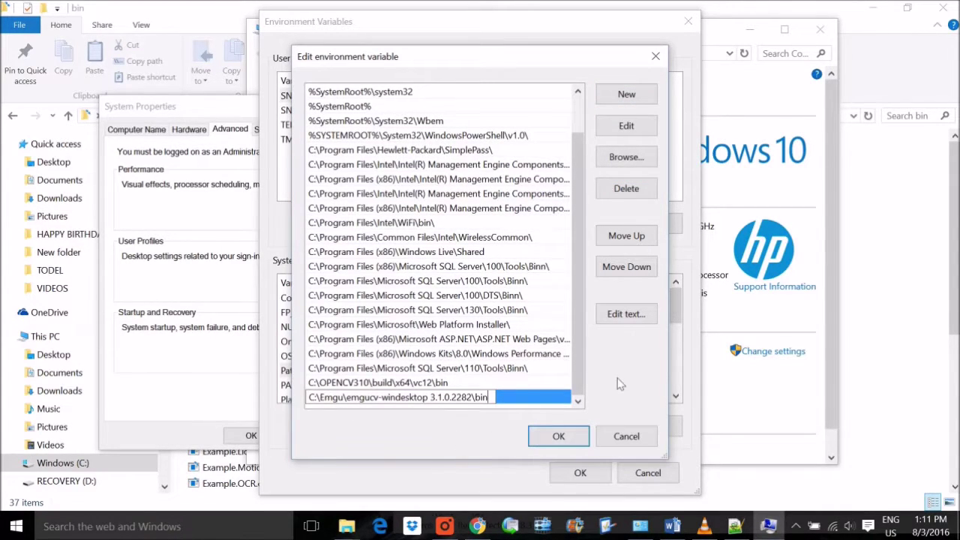
{"action": "left_click", "coordinate": [545, 435]}
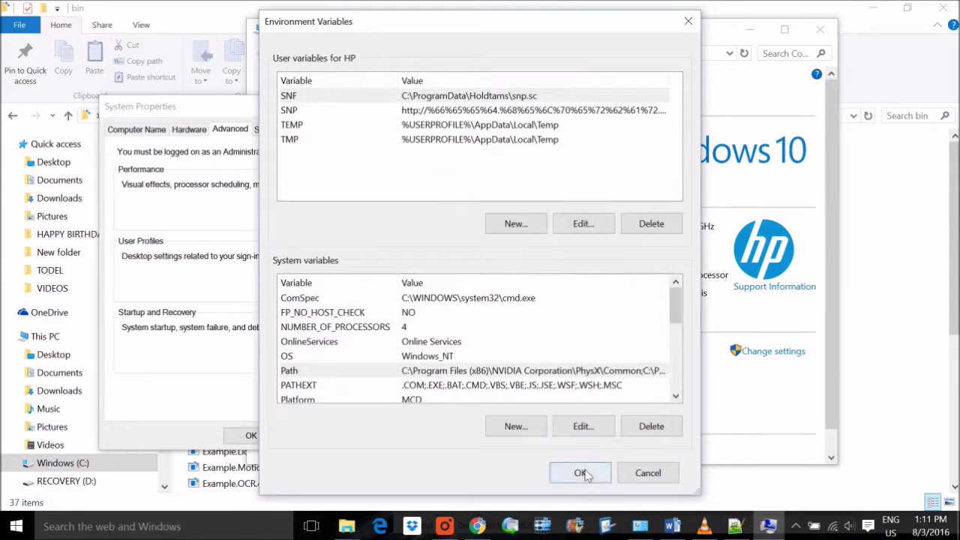
{"action": "left_click", "coordinate": [579, 472]}
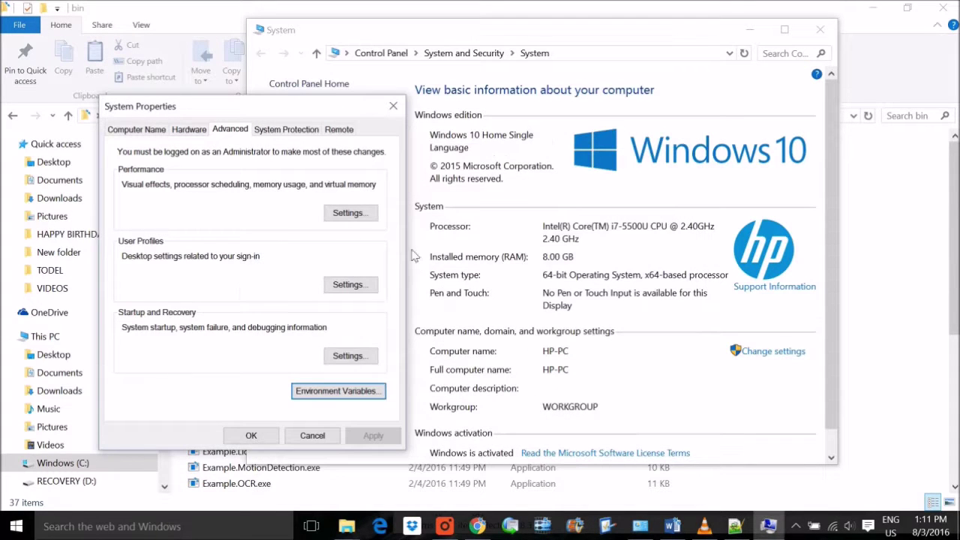
{"action": "left_click", "coordinate": [240, 434]}
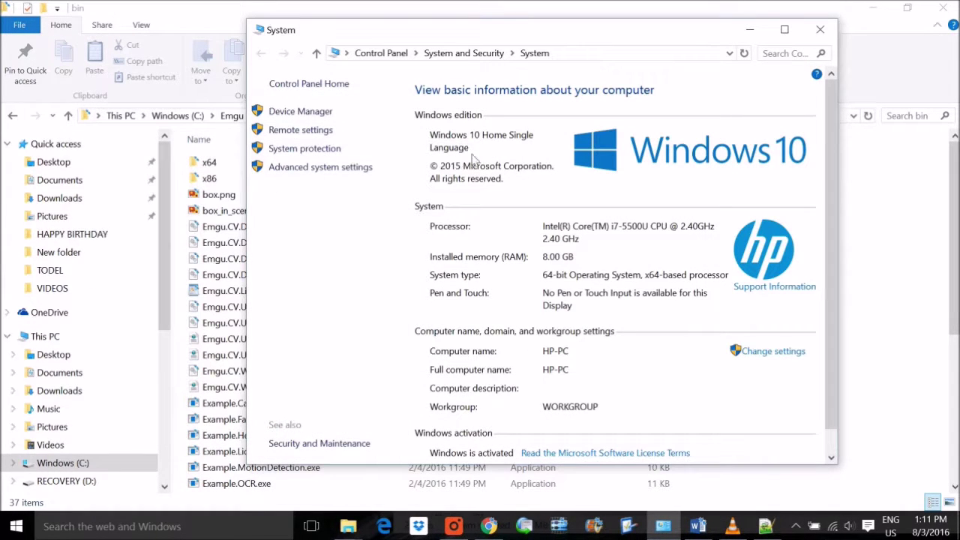
{"action": "left_click", "coordinate": [819, 29]}
- Check the ADD REFERENCE step in the EMGUCV.txt notes and return to the bin folder in File Explorer
{"action": "left_click", "coordinate": [761, 526]}
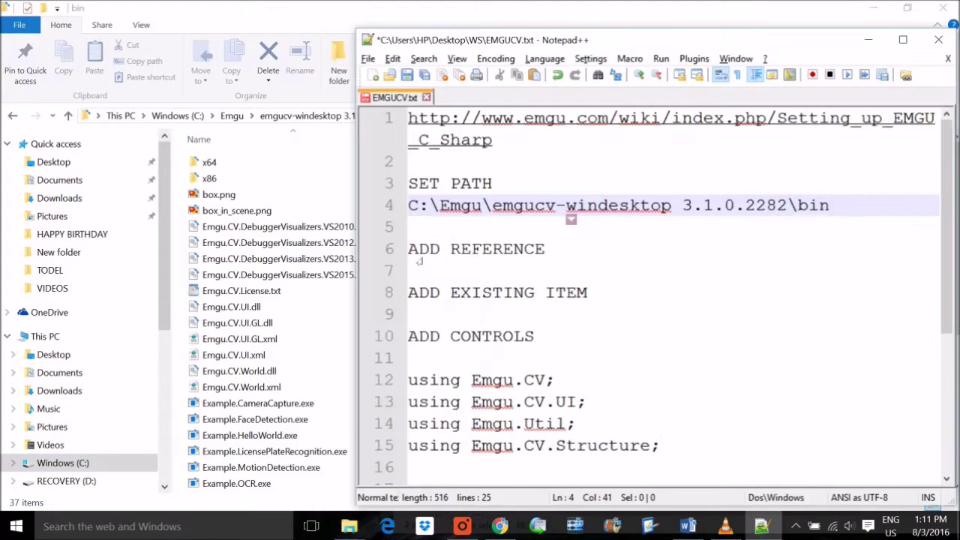
{"action": "key", "text": "Down"}
{"action": "key", "text": "Down"}
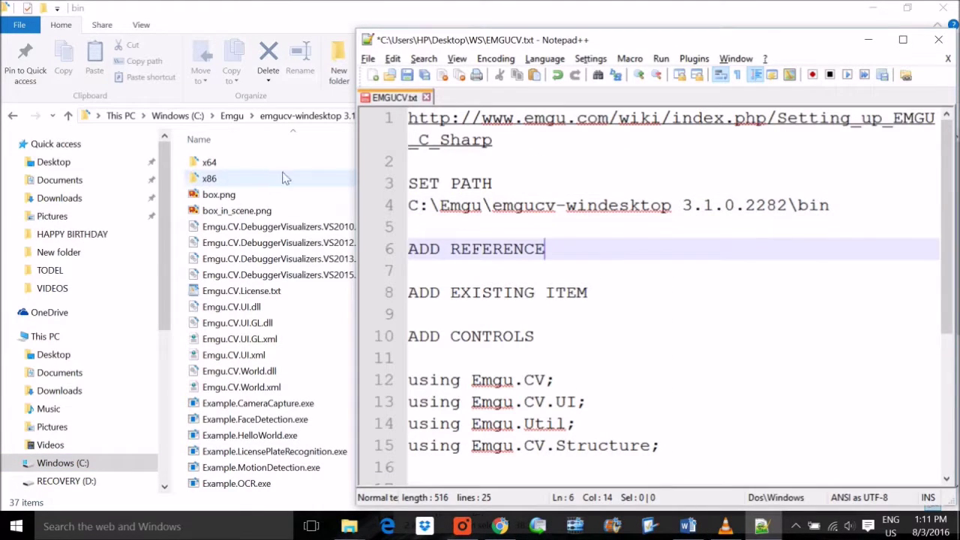
{"action": "left_click", "coordinate": [761, 526]}
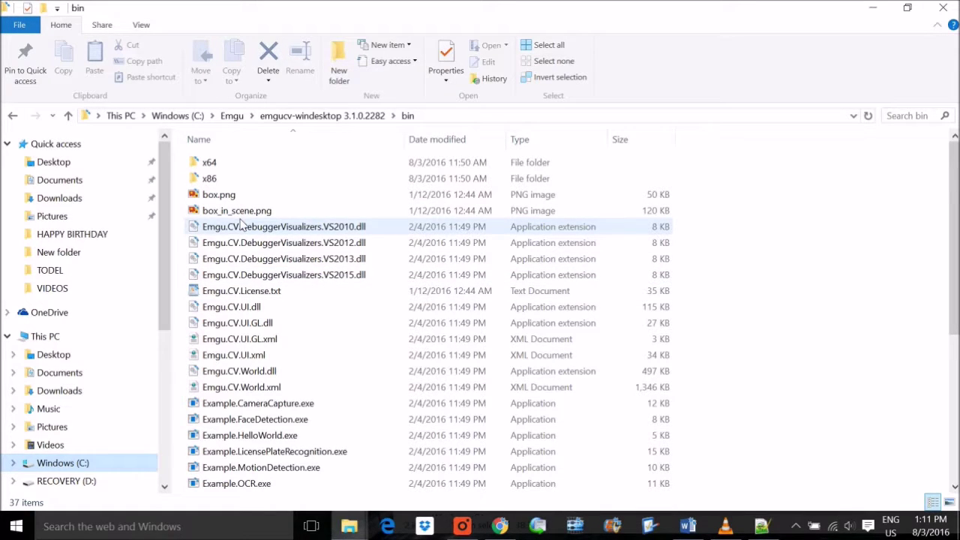
- Search Windows for "visual", launch Visual Studio 2012, and check the DebuggerVisualizers DLLs in the Emgu bin folder
{"action": "left_click", "coordinate": [147, 526]}
{"action": "type", "text": "v"}
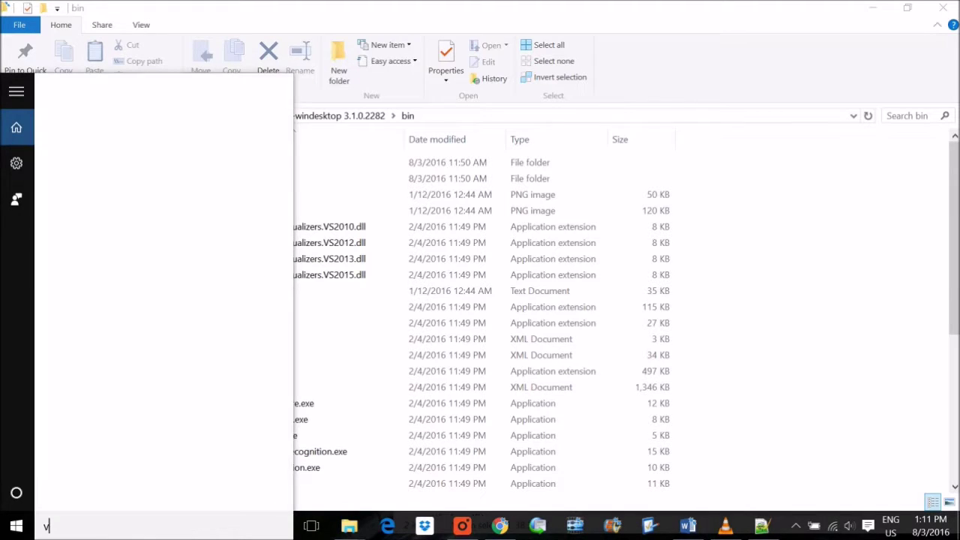
{"action": "type", "text": "isual"}
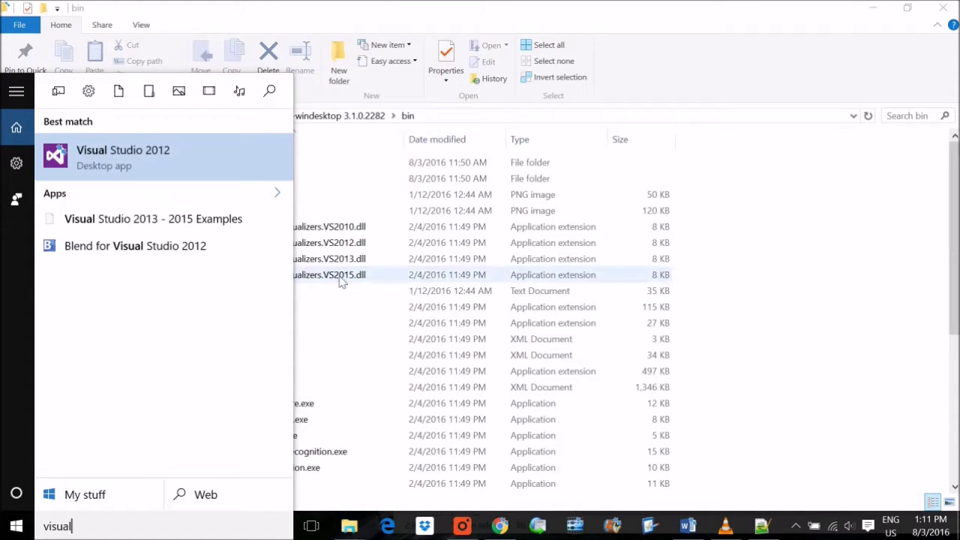
{"action": "left_click", "coordinate": [111, 162]}
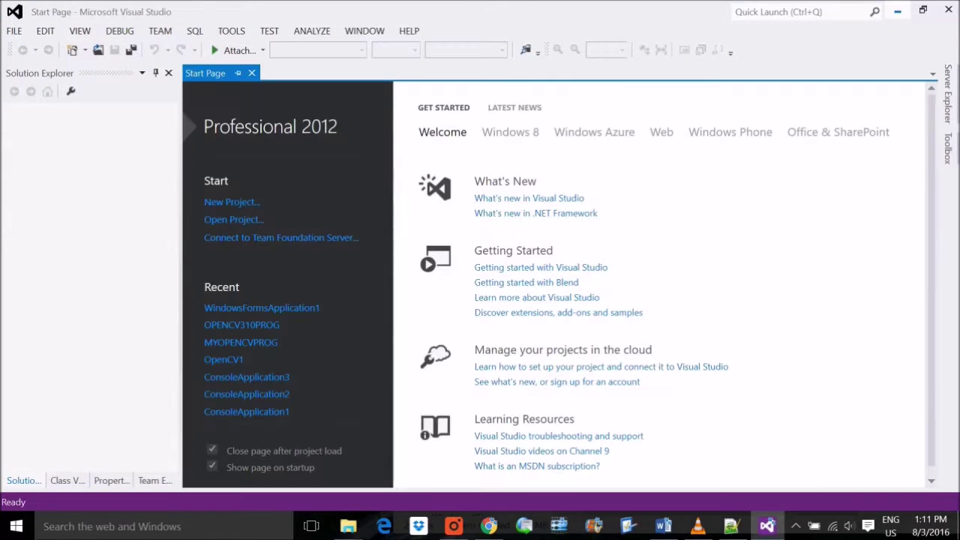
{"action": "key", "text": "alt+Tab"}
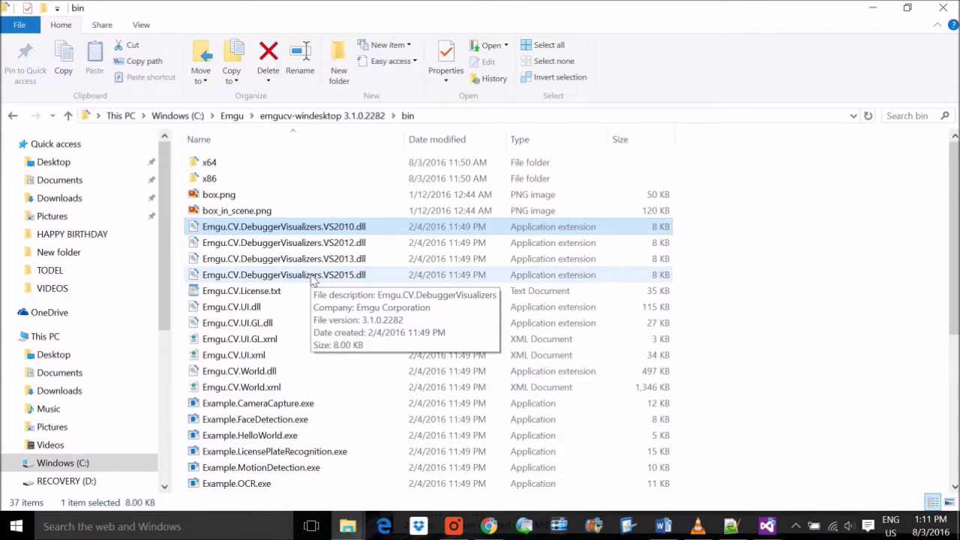
{"action": "left_click", "coordinate": [767, 526]}
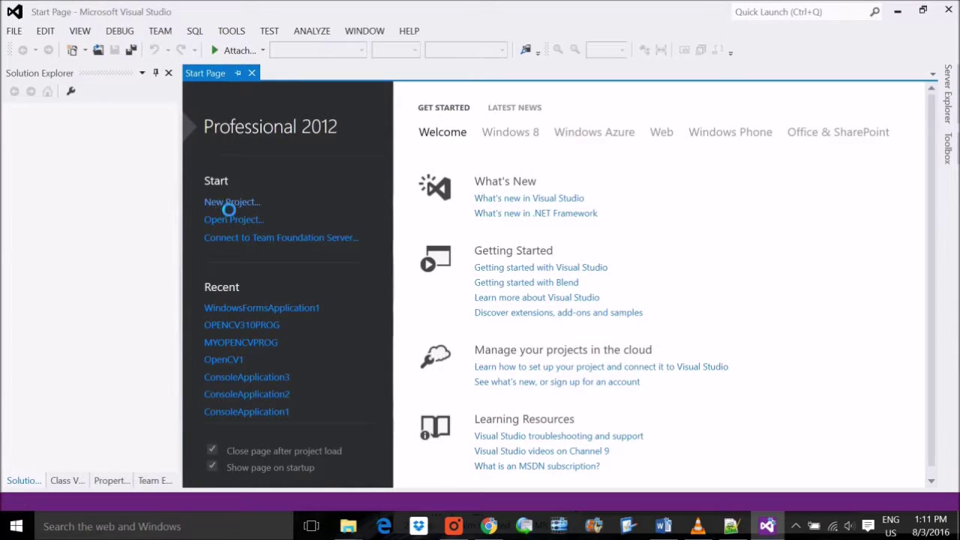
- Create a Visual C# Windows Forms Application project named EMGUCVPROG and enlarge Form1 to about 1016 x 708
{"action": "key", "text": "ctrl+shift+n"}
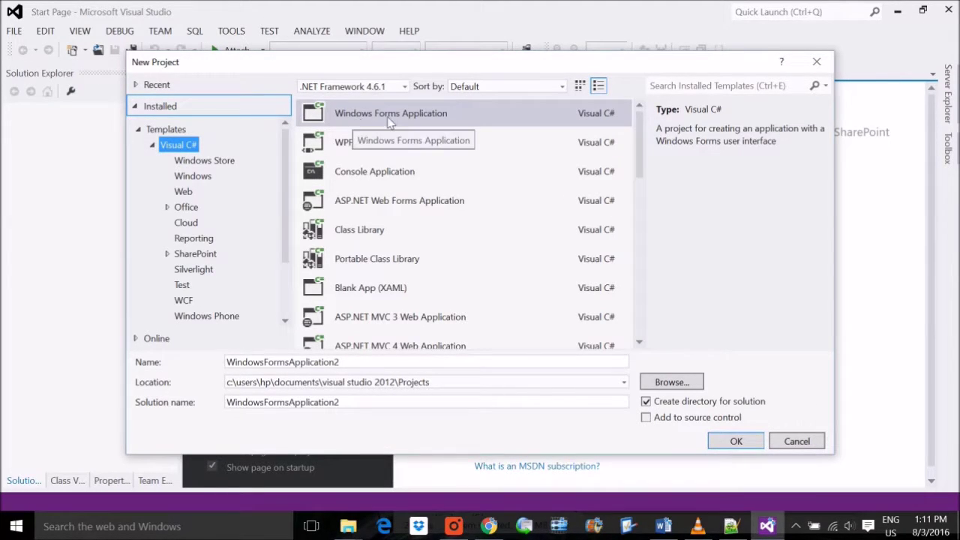
{"action": "key", "text": "alt+n"}
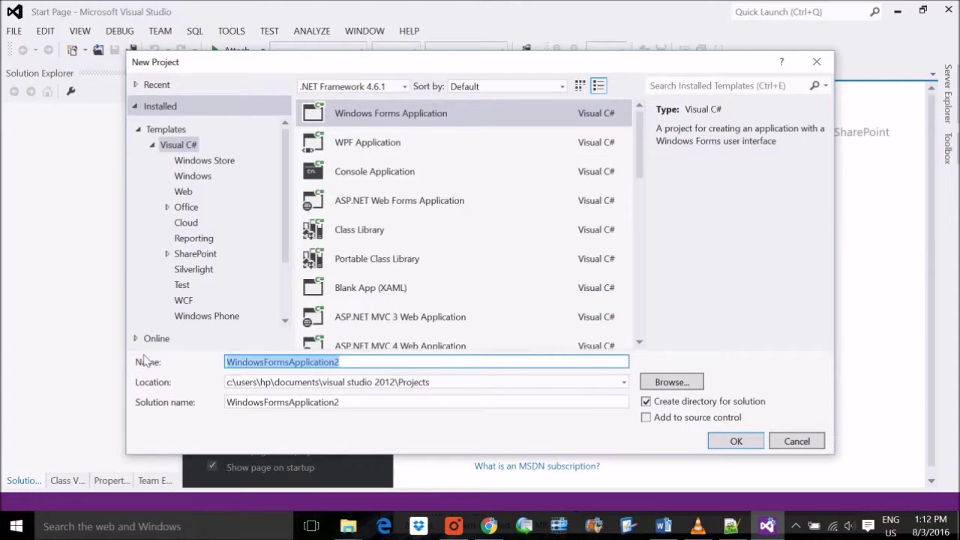
{"action": "type", "text": "EMGUCVPROG"}
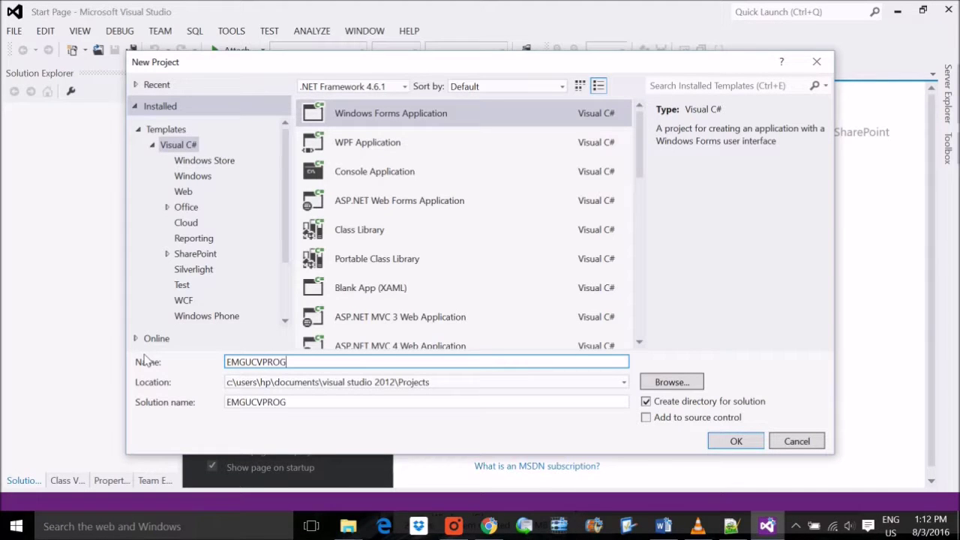
{"action": "left_click", "coordinate": [722, 443]}
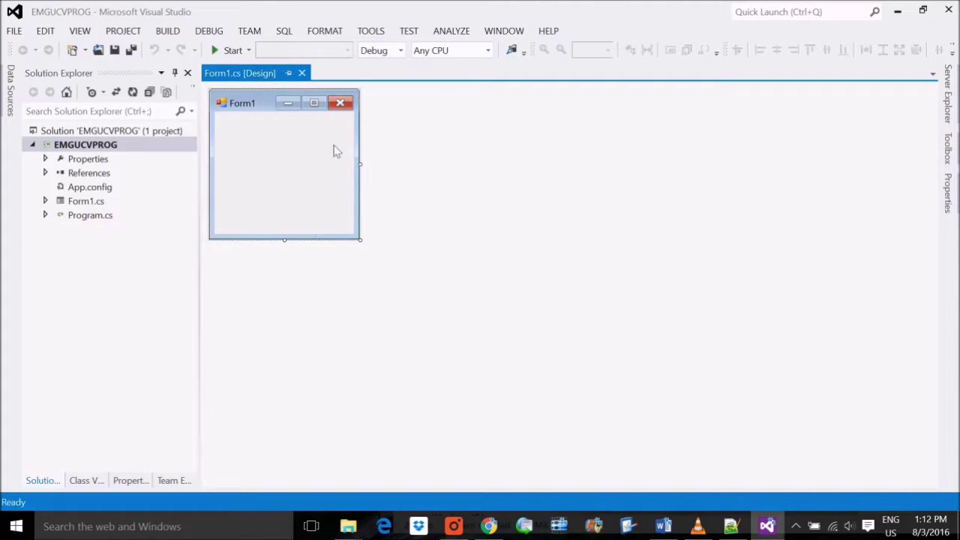
{"action": "left_click_drag", "start_coordinate": [363, 243], "coordinate": [724, 450]}
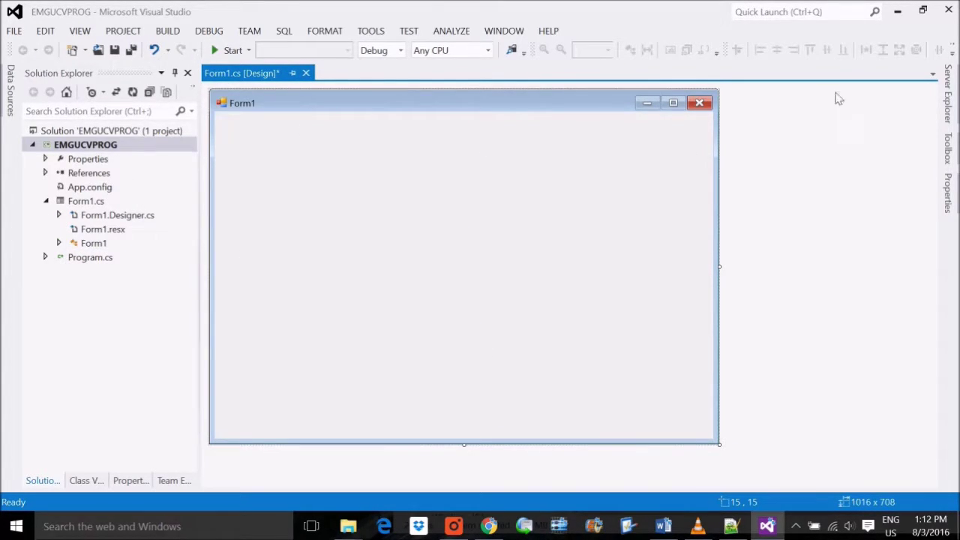
- Check the ADD REFERENCE line in the EMGUCV.txt notes and start browsing for reference files for the EMGUCVPROG project
{"action": "right_click", "coordinate": [96, 150]}
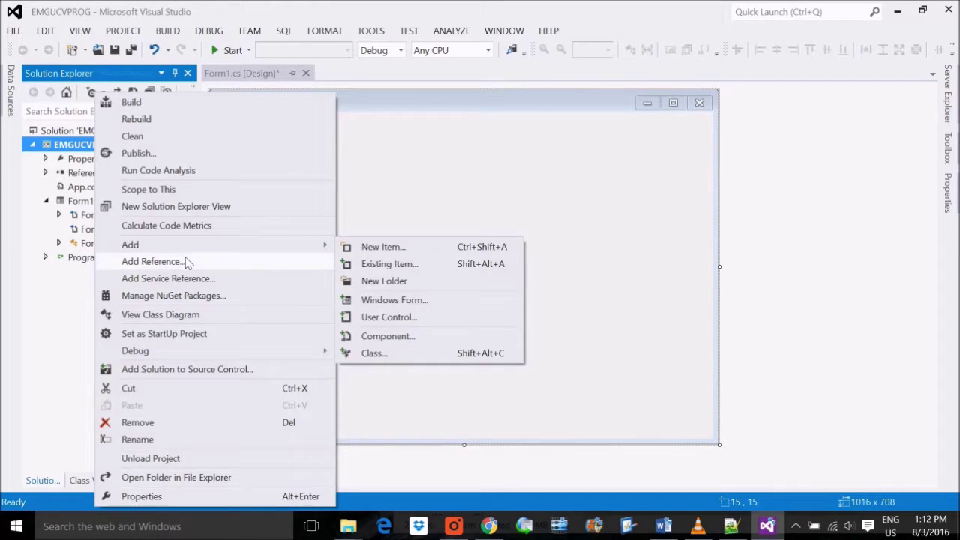
{"action": "left_click", "coordinate": [731, 525]}
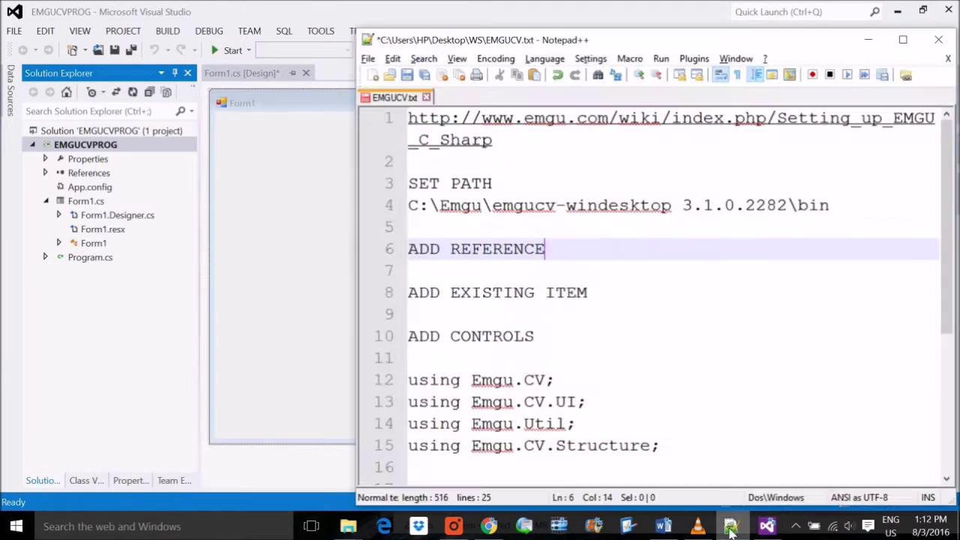
{"action": "left_click_drag", "start_coordinate": [545, 248], "coordinate": [408, 249]}
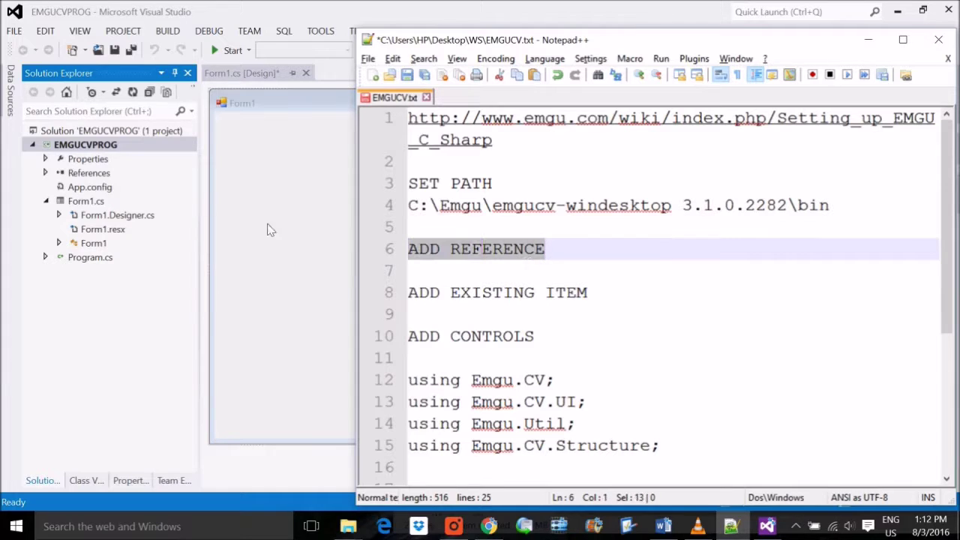
{"action": "right_click", "coordinate": [100, 146]}
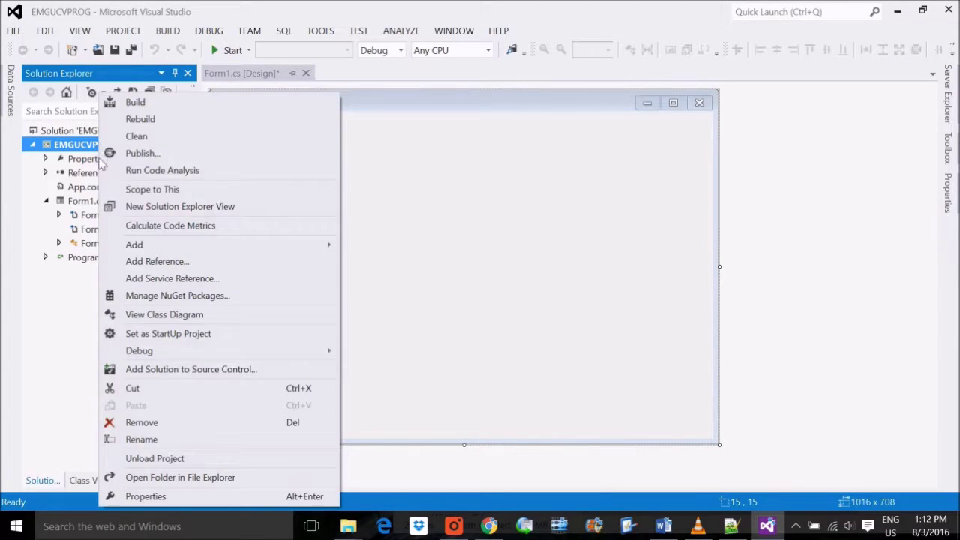
{"action": "left_click", "coordinate": [160, 261]}
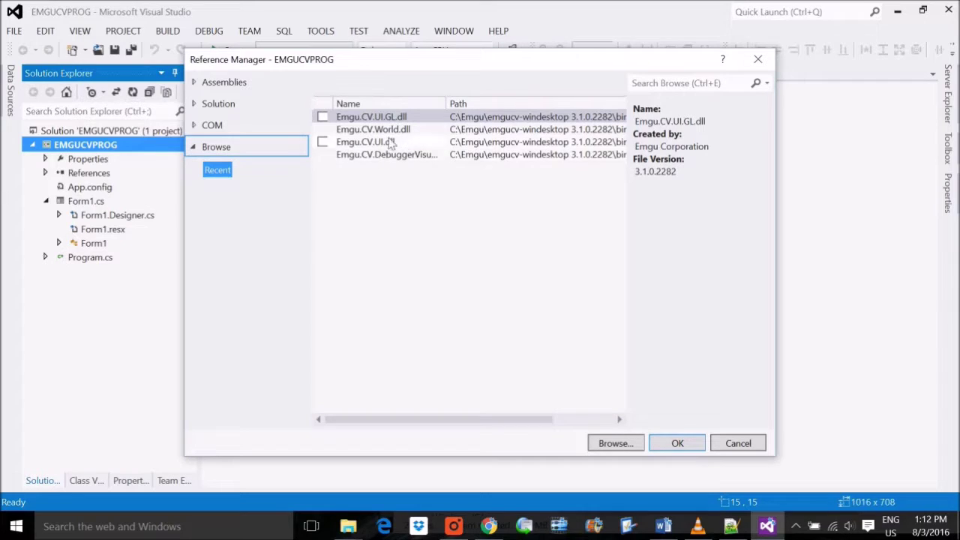
{"action": "left_click", "coordinate": [616, 443]}
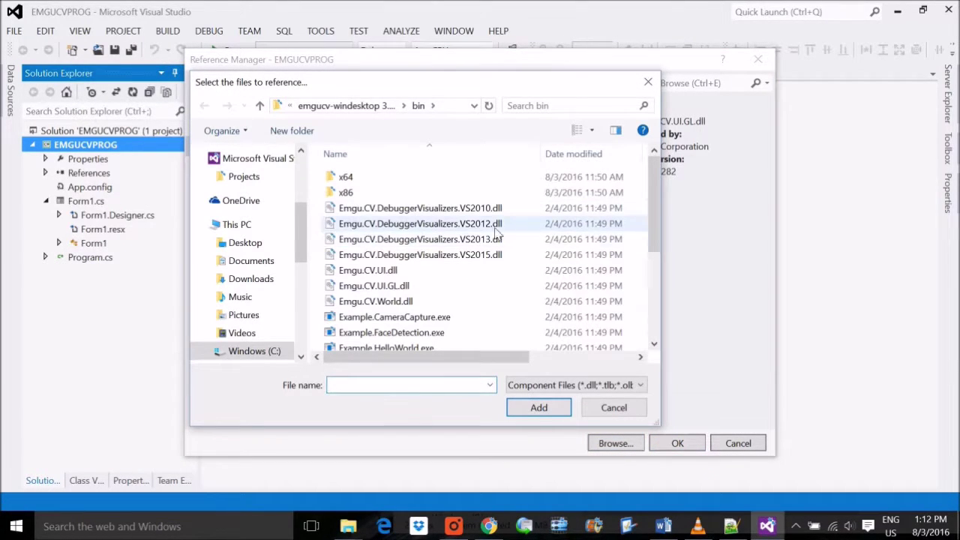
- Examine the DebuggerVisualizers and other Emgu DLLs in the bin folder, enlarging the file selection window to see them
{"action": "left_click", "coordinate": [420, 226]}
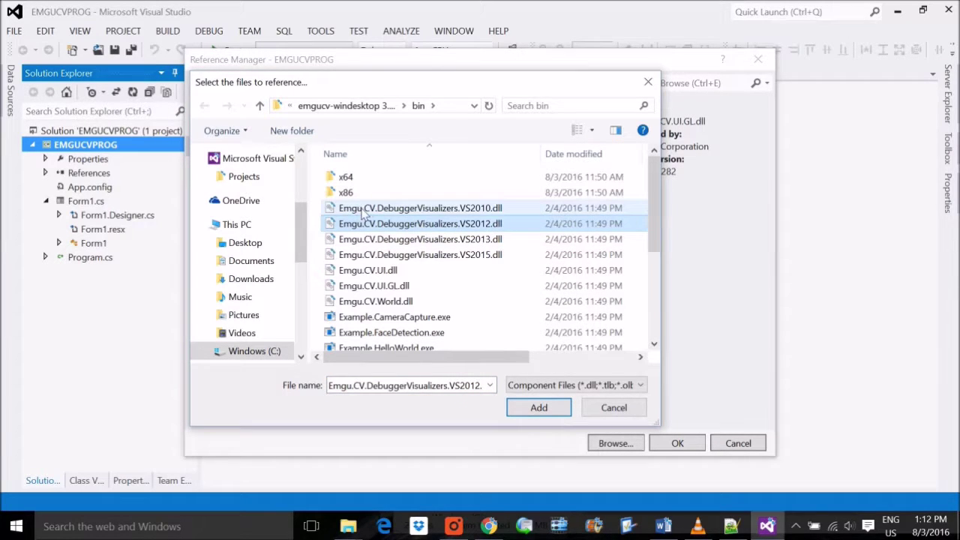
{"action": "left_click", "coordinate": [432, 210]}
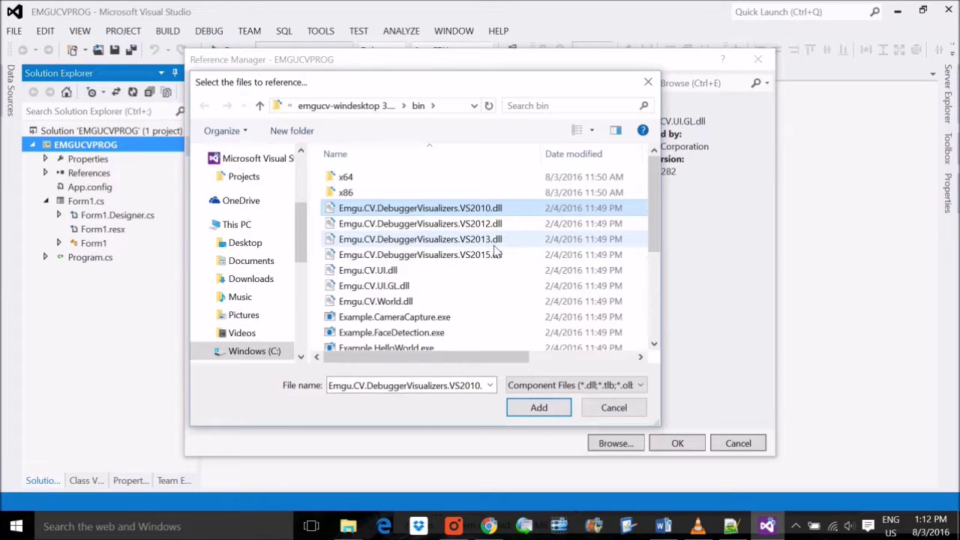
{"action": "left_click", "coordinate": [421, 224]}
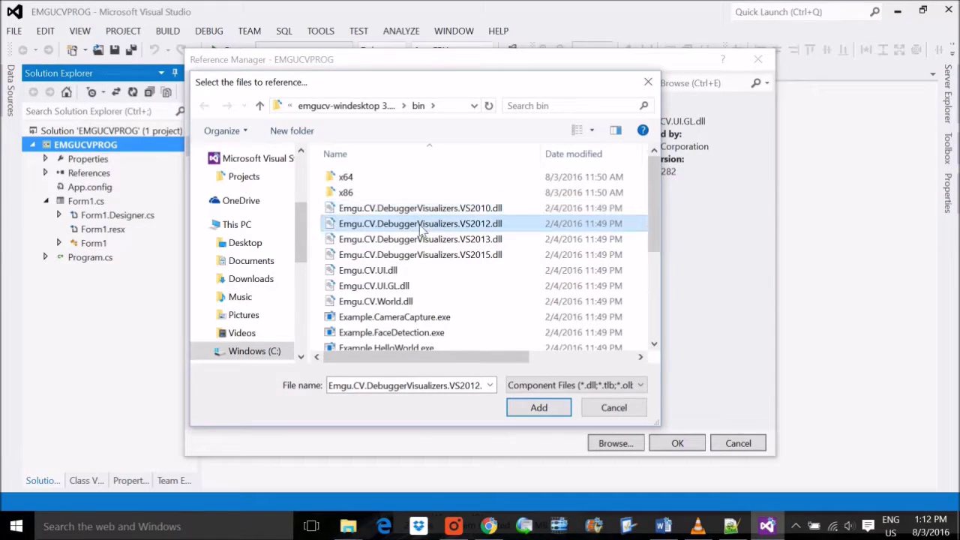
{"action": "left_click_drag", "start_coordinate": [656, 425], "coordinate": [723, 504]}
{"action": "left_click_drag", "start_coordinate": [495, 78], "coordinate": [472, 25]}
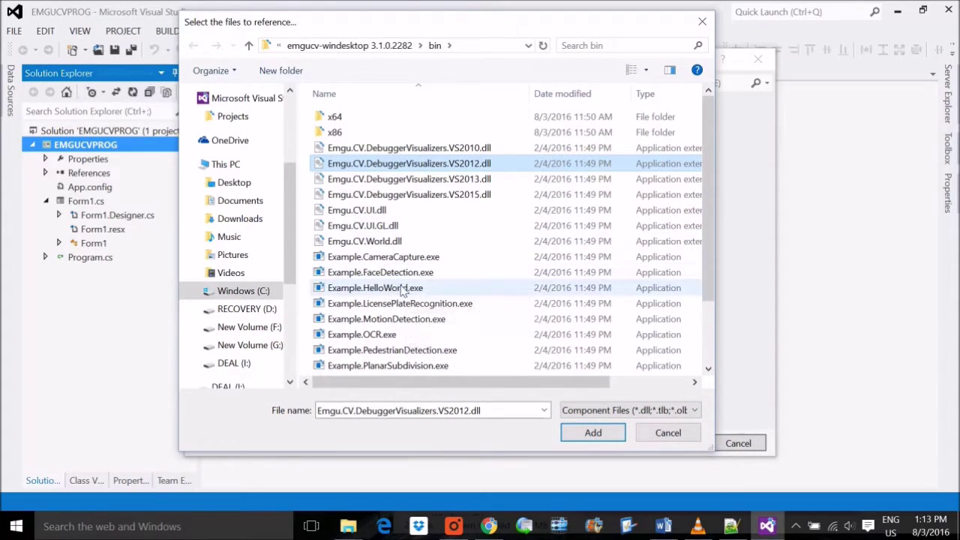
{"action": "scroll", "coordinate": [408, 324], "scroll_direction": "down", "scroll_amount": 2}
{"action": "scroll", "coordinate": [416, 225], "scroll_direction": "up", "scroll_amount": 2}
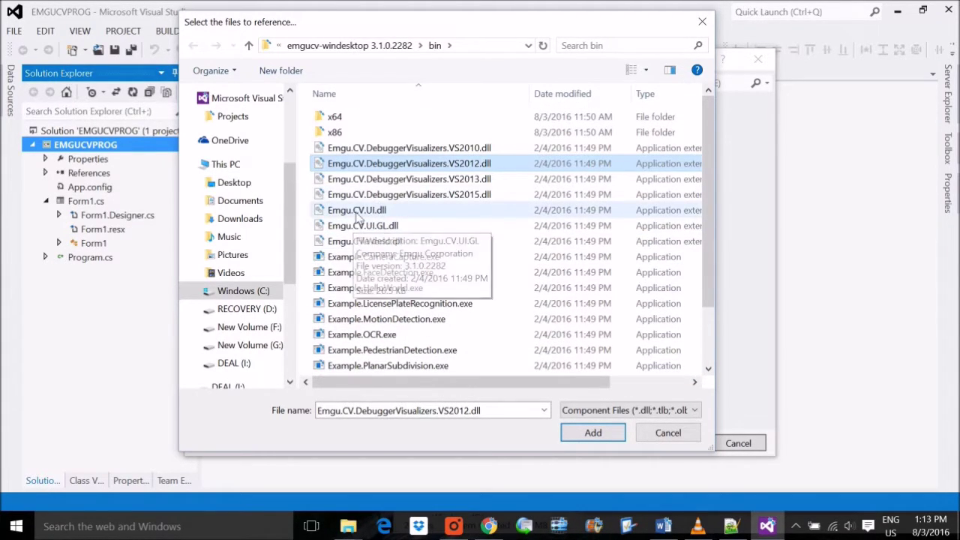
- Add Emgu.CV.World.dll, Emgu.CV.UI.GL.dll, Emgu.CV.UI.dll and Emgu.CV.DebuggerVisualizers.VS2012.dll as references to the EMGUCVPROG project
{"action": "left_click", "coordinate": [470, 165]}
{"action": "left_click", "coordinate": [380, 247]}
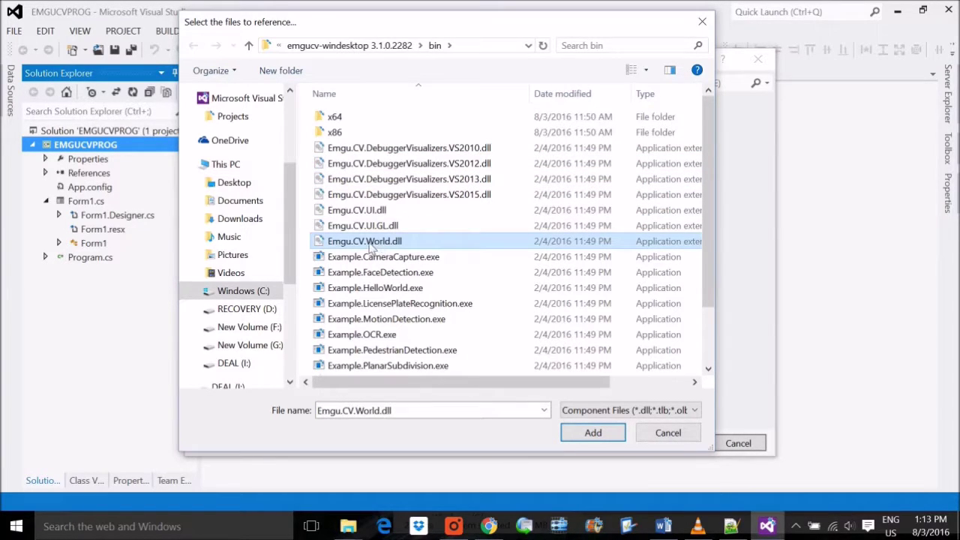
{"action": "left_click", "coordinate": [367, 226], "text": "ctrl"}
{"action": "left_click", "coordinate": [368, 211], "text": "ctrl"}
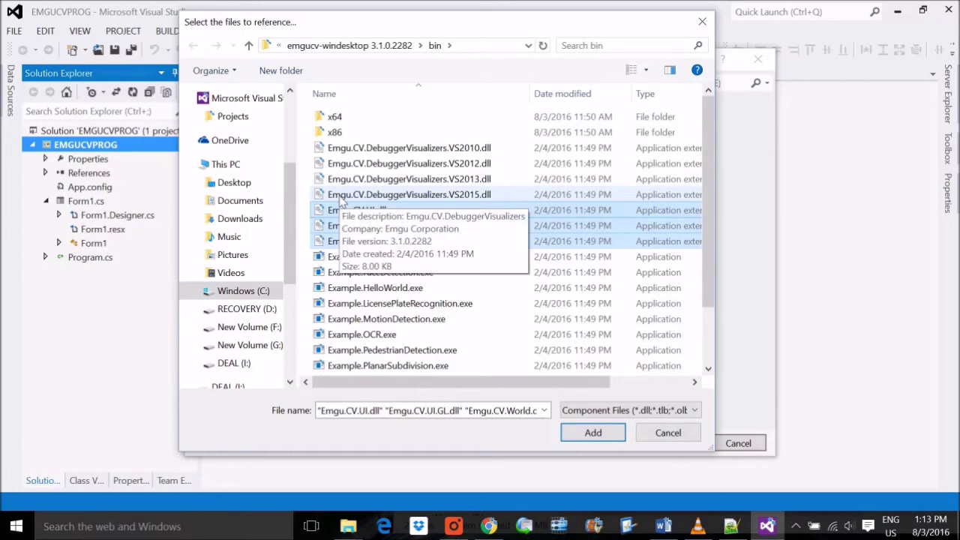
{"action": "left_click", "coordinate": [405, 163], "text": "ctrl"}
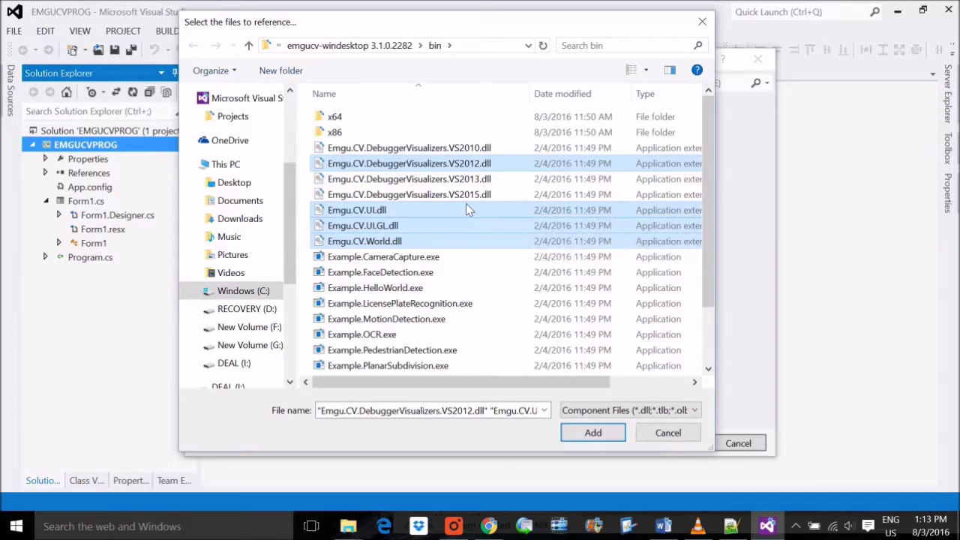
{"action": "left_click", "coordinate": [584, 432]}
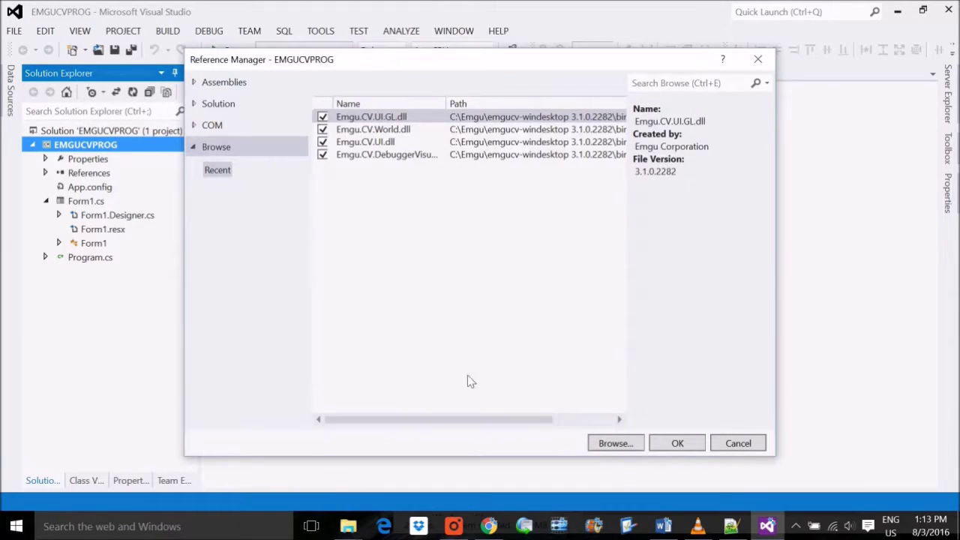
{"action": "left_click", "coordinate": [678, 444]}
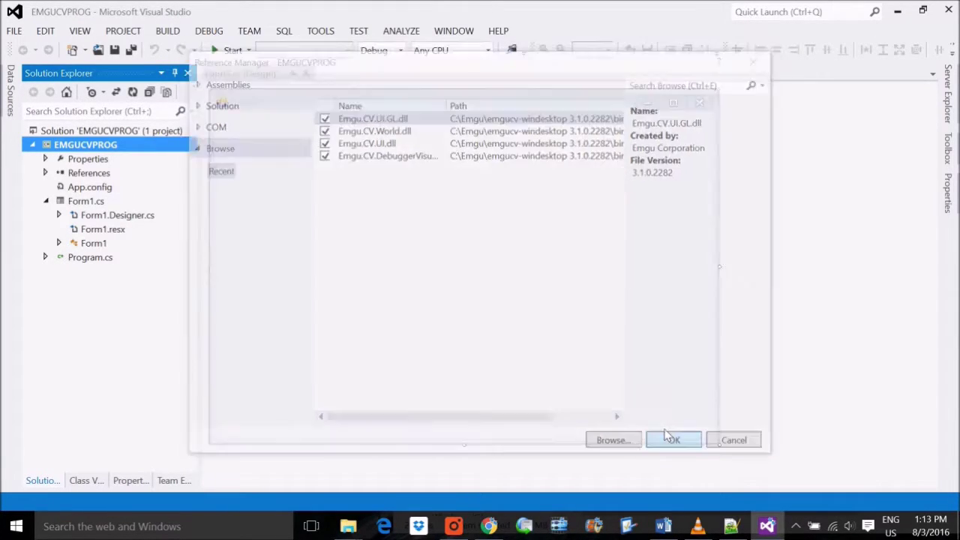
- Check the ADD EXISTING ITEM line in the notes and start adding an existing item to the EMGUCVPROG project
{"action": "left_click", "coordinate": [731, 525]}
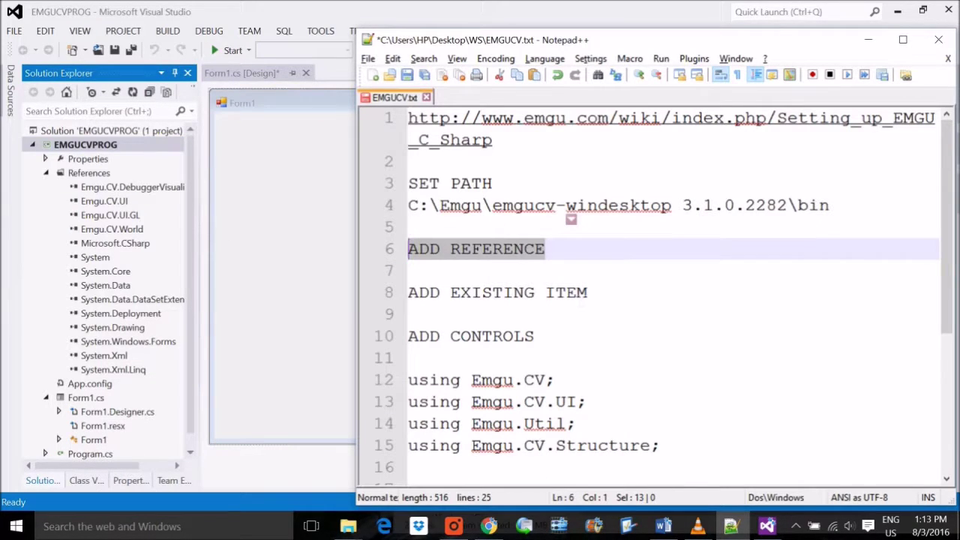
{"action": "right_click", "coordinate": [86, 147]}
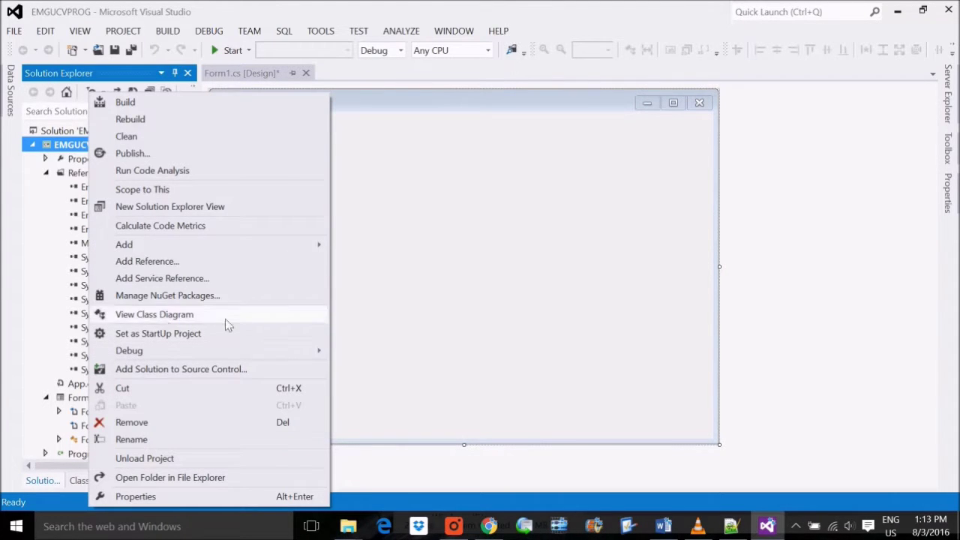
{"action": "mouse_move", "coordinate": [191, 248]}
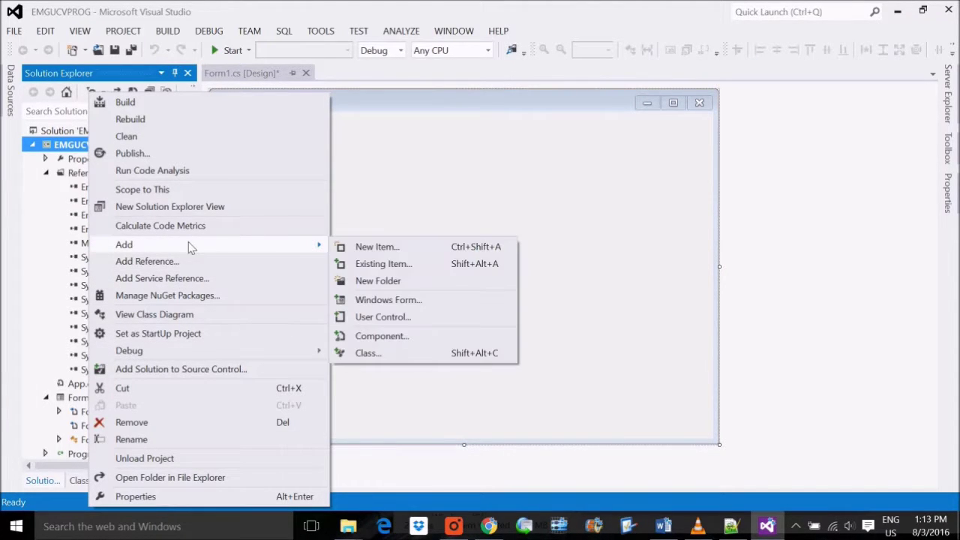
{"action": "left_click", "coordinate": [367, 263]}
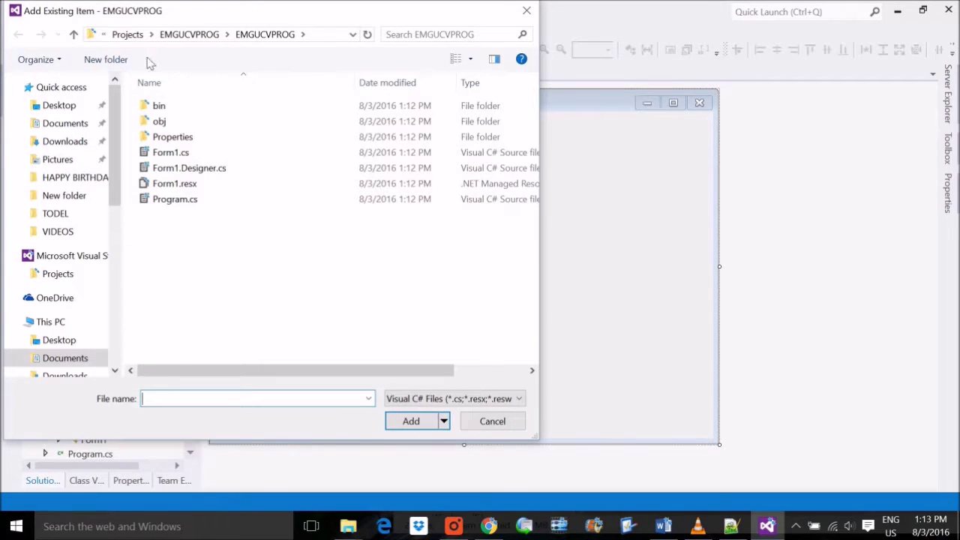
{"action": "left_click_drag", "start_coordinate": [380, 9], "coordinate": [798, 7]}
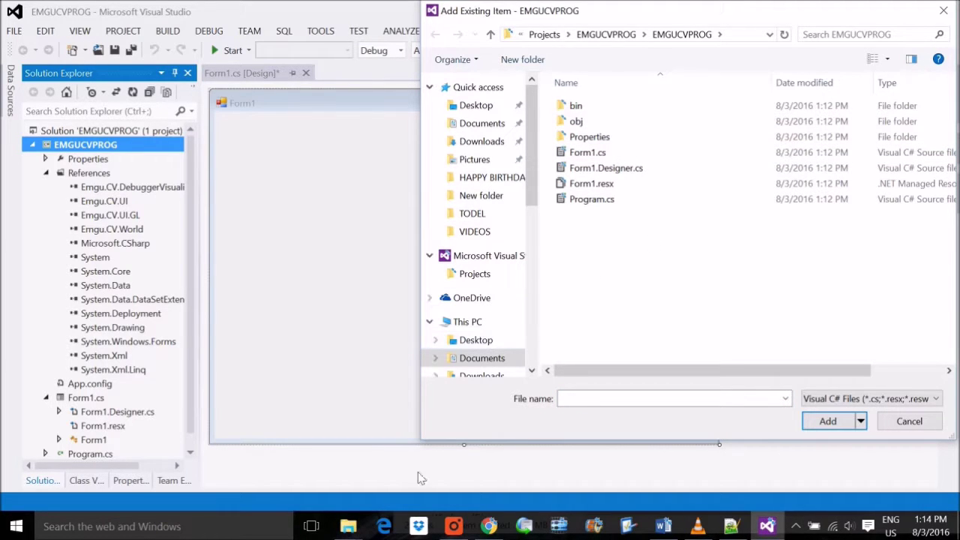
- Copy opencv_ffmpeg310_64.dll from the Emgu bin\x64 folder and paste it into the EMGUCVPROG project folder in the Add Existing Item dialog
{"action": "left_click", "coordinate": [347, 526]}
{"action": "left_click", "coordinate": [319, 434]}
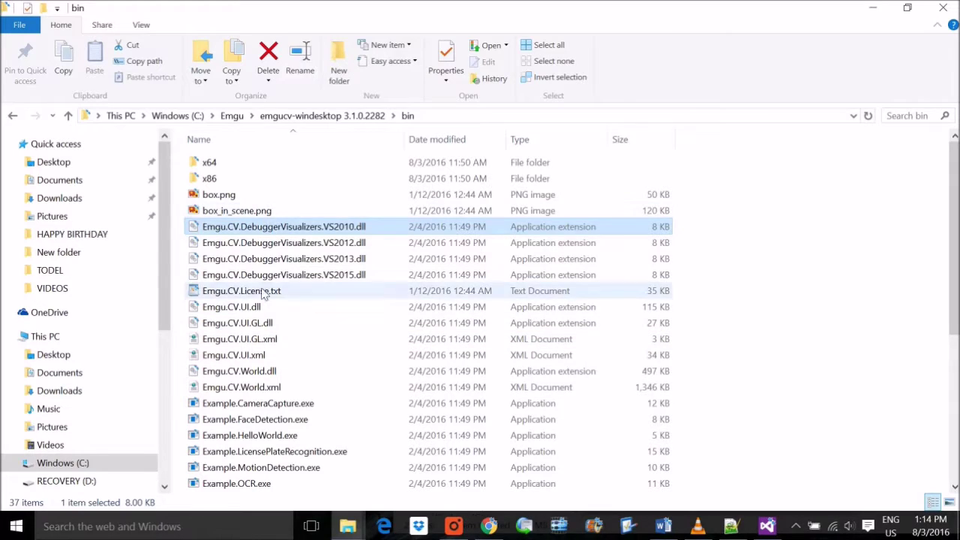
{"action": "double_click", "coordinate": [209, 164]}
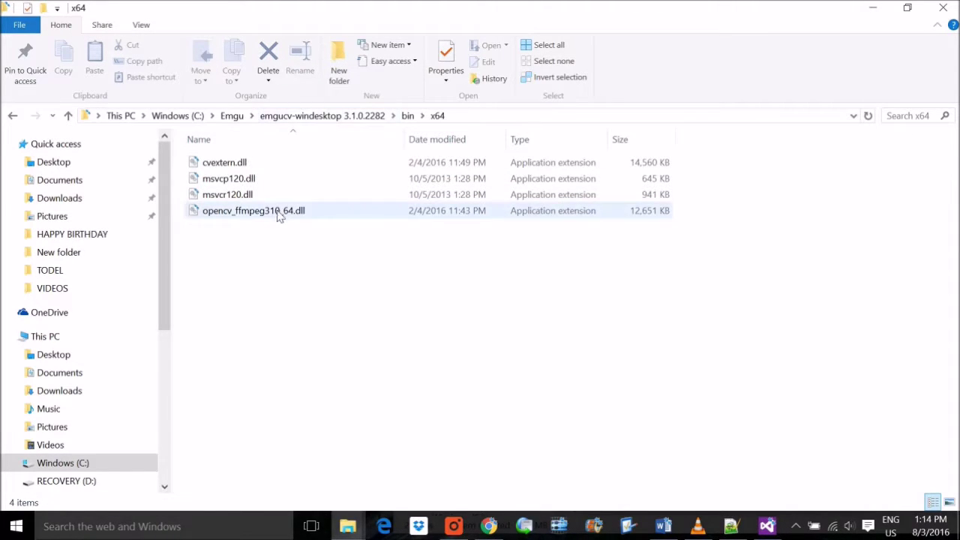
{"action": "left_click", "coordinate": [262, 219]}
{"action": "key", "text": "ctrl+c"}
{"action": "key", "text": "alt+Tab"}
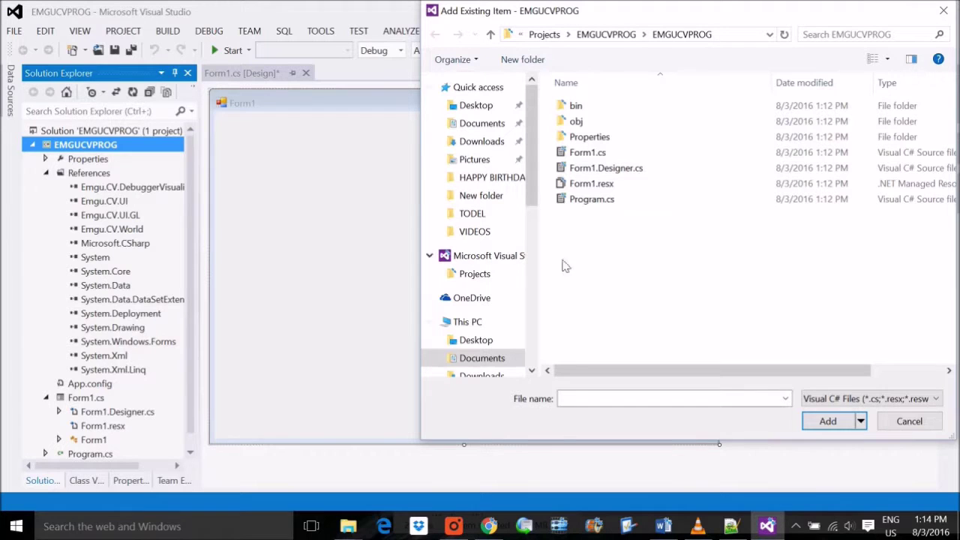
{"action": "right_click", "coordinate": [704, 280]}
{"action": "left_click", "coordinate": [773, 365]}
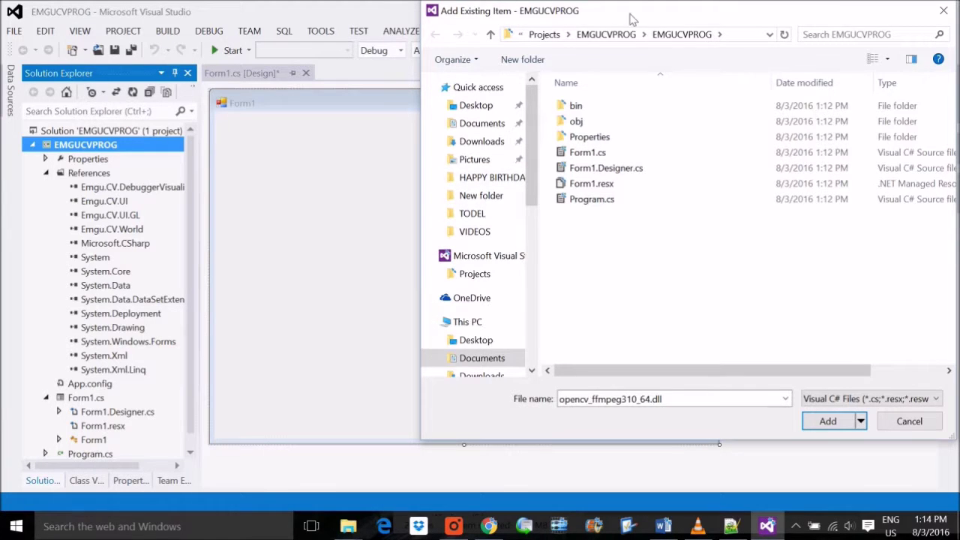
- Filter the Add Existing Item dialog to Executable Files and add opencv_ffmpeg310_64.dll to the project
{"action": "left_click_drag", "start_coordinate": [630, 13], "coordinate": [506, 17]}
{"action": "left_click", "coordinate": [773, 403]}
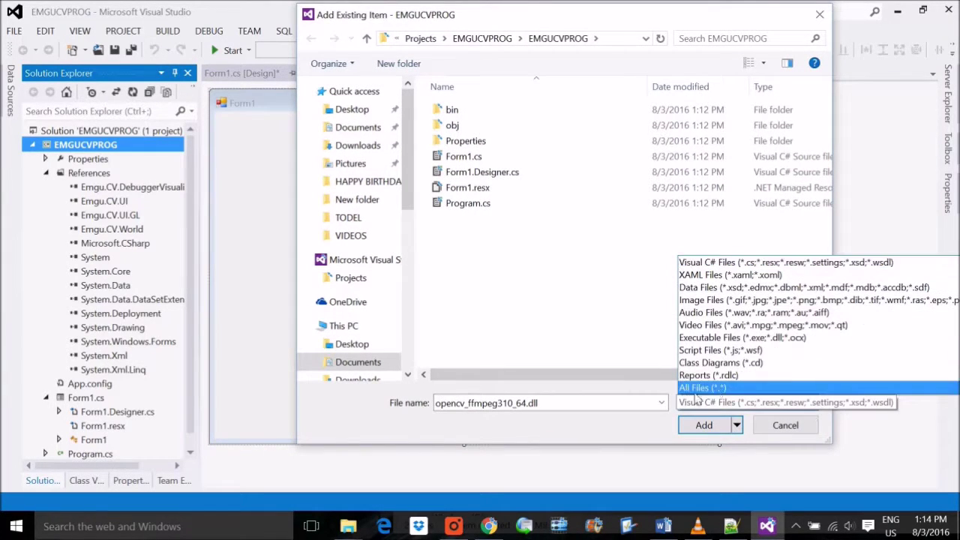
{"action": "left_click", "coordinate": [772, 337]}
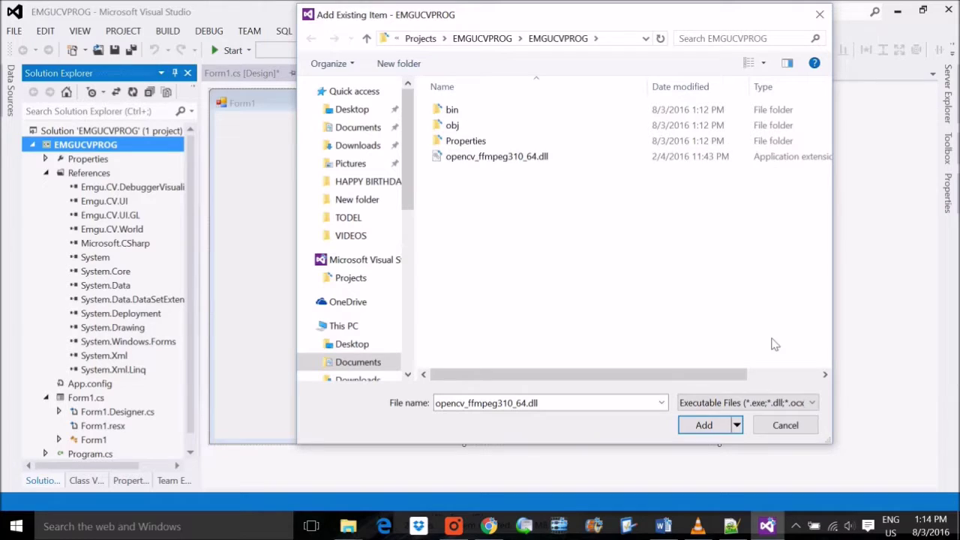
{"action": "left_click", "coordinate": [703, 425]}
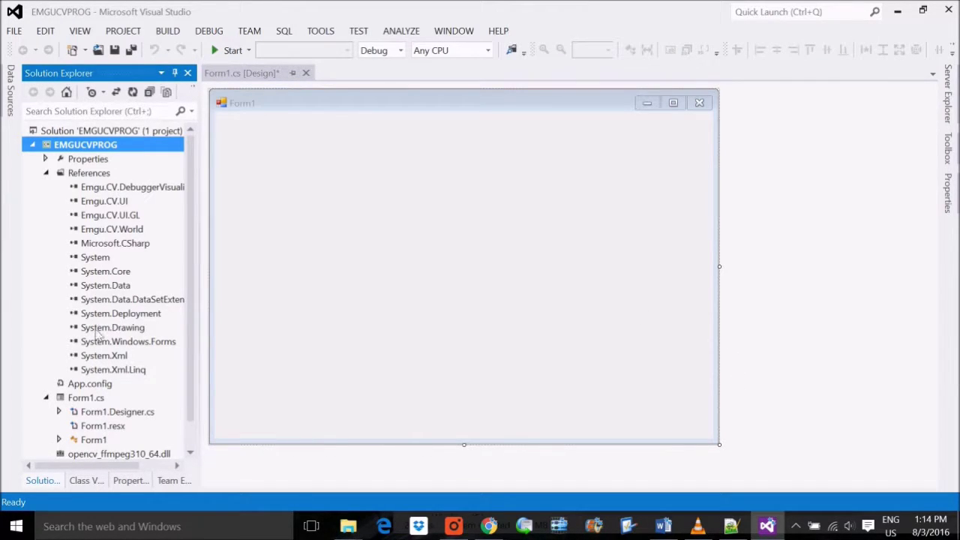
- Set Copy to Output Directory to Copy always for opencv_ffmpeg310_64.dll and return to the Form1 design
{"action": "scroll", "coordinate": [98, 335], "scroll_direction": "down", "scroll_amount": 1}
{"action": "left_click", "coordinate": [119, 425]}
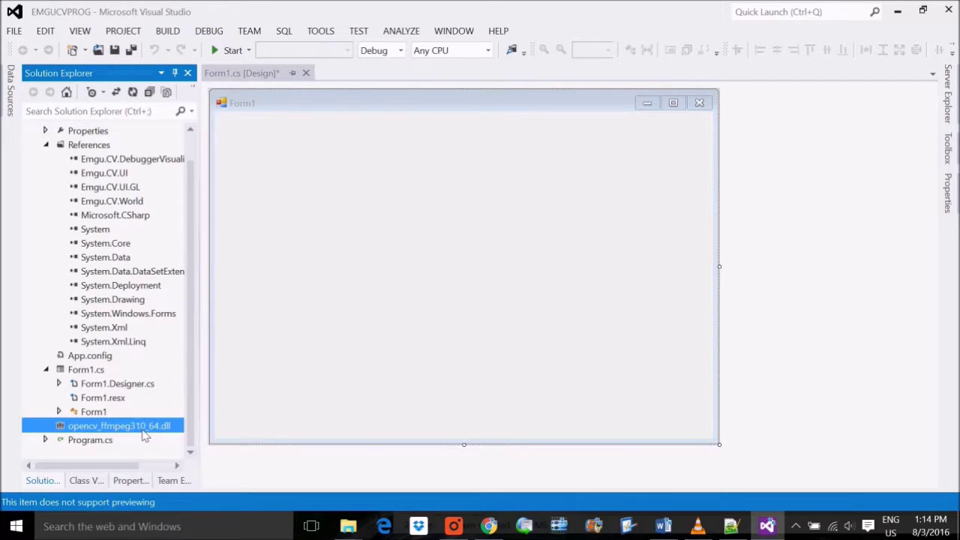
{"action": "right_click", "coordinate": [150, 427]}
{"action": "left_click", "coordinate": [184, 415]}
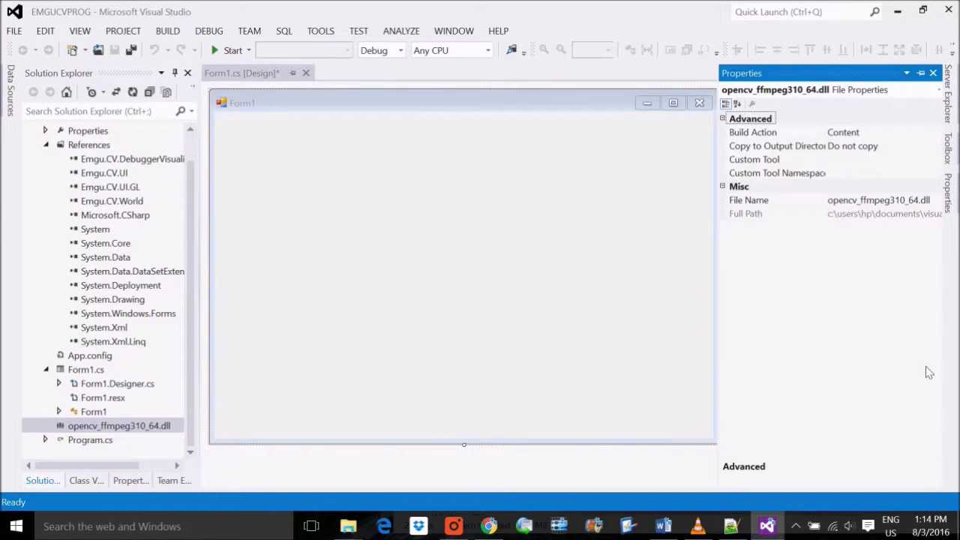
{"action": "left_click", "coordinate": [862, 150]}
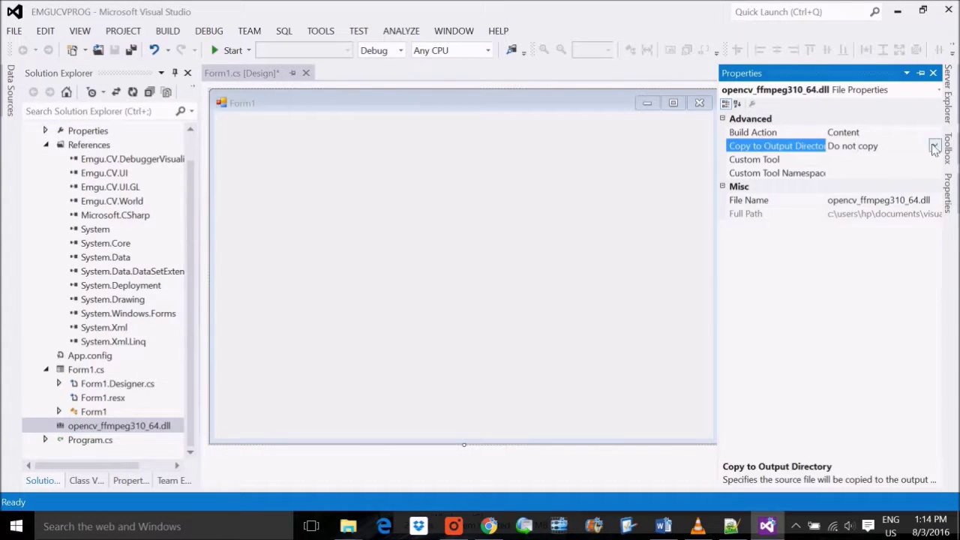
{"action": "left_click", "coordinate": [877, 147]}
{"action": "left_click", "coordinate": [855, 173]}
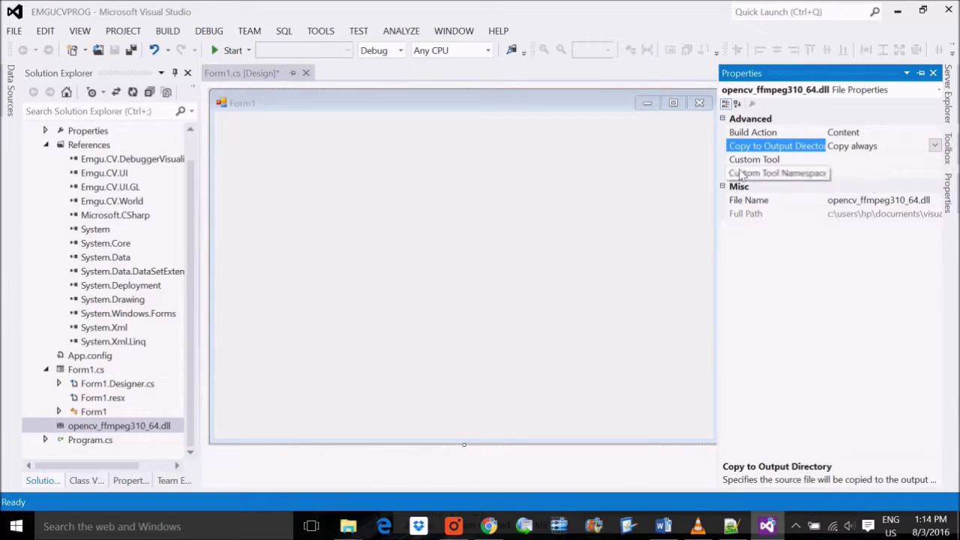
{"action": "left_click", "coordinate": [534, 246]}
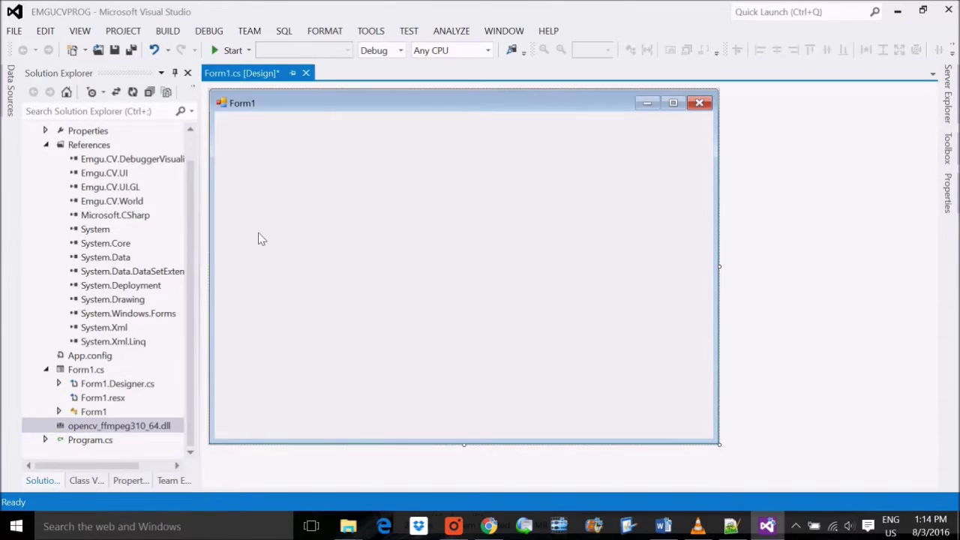
- Look through the Toolbox and collapse the All Windows Forms group to view the General group's Emgu controls
{"action": "left_click", "coordinate": [947, 157]}
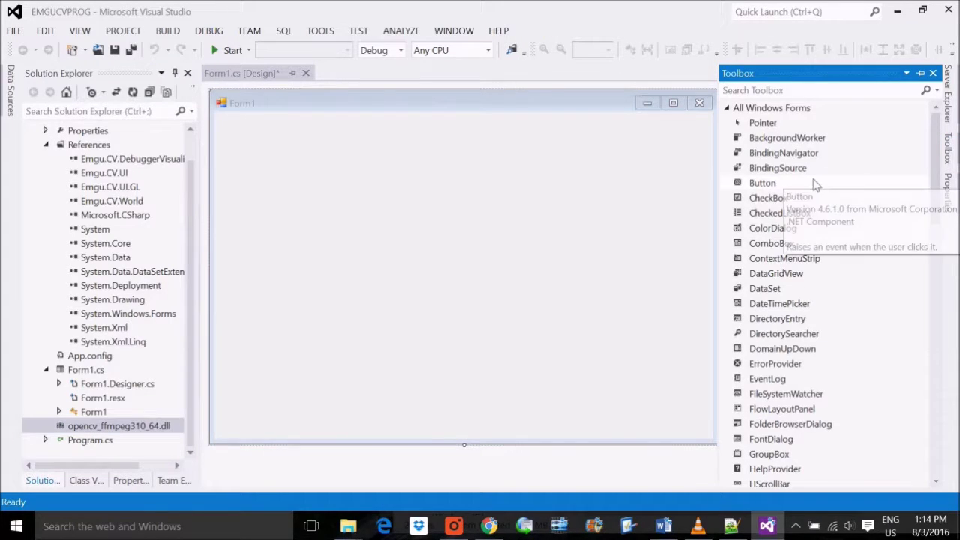
{"action": "scroll", "coordinate": [833, 338], "scroll_direction": "down", "scroll_amount": 10}
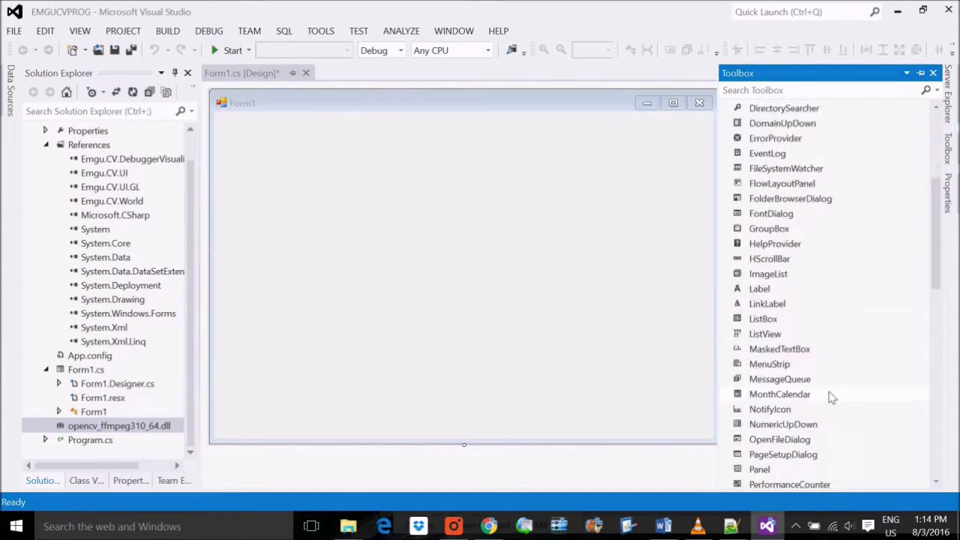
{"action": "left_click", "coordinate": [827, 405]}
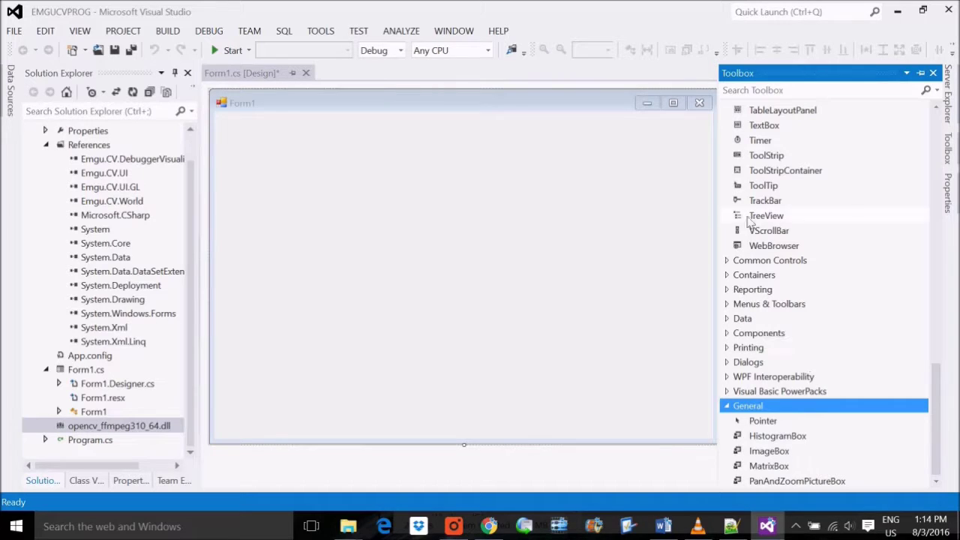
{"action": "scroll", "coordinate": [746, 217], "scroll_direction": "up", "scroll_amount": 15}
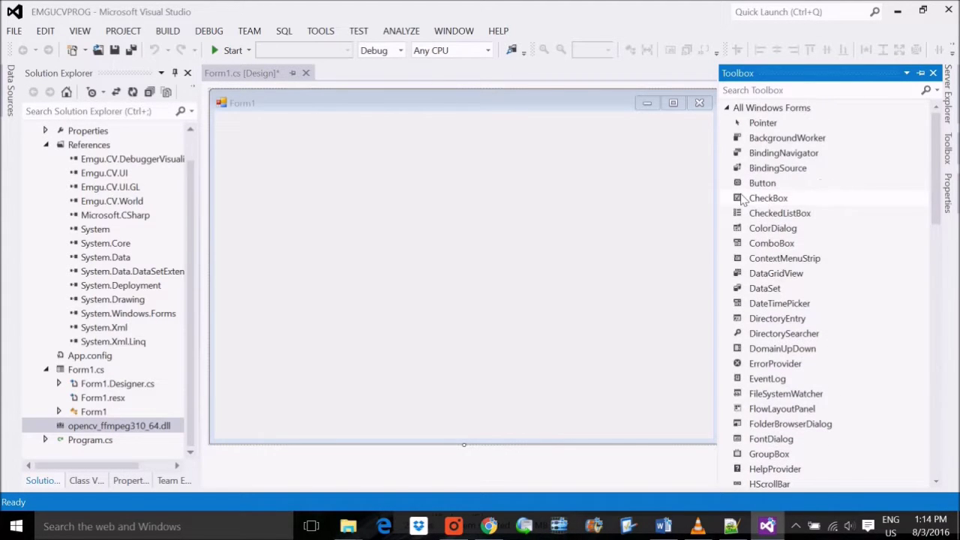
{"action": "left_click", "coordinate": [725, 108]}
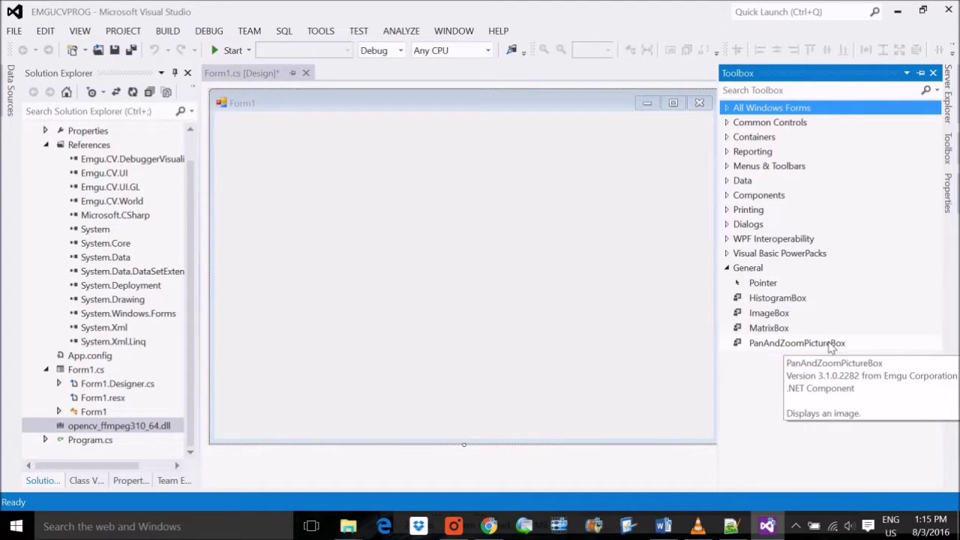
- Start choosing additional Toolbox items and browse for a .NET component assembly
{"action": "right_click", "coordinate": [777, 399]}
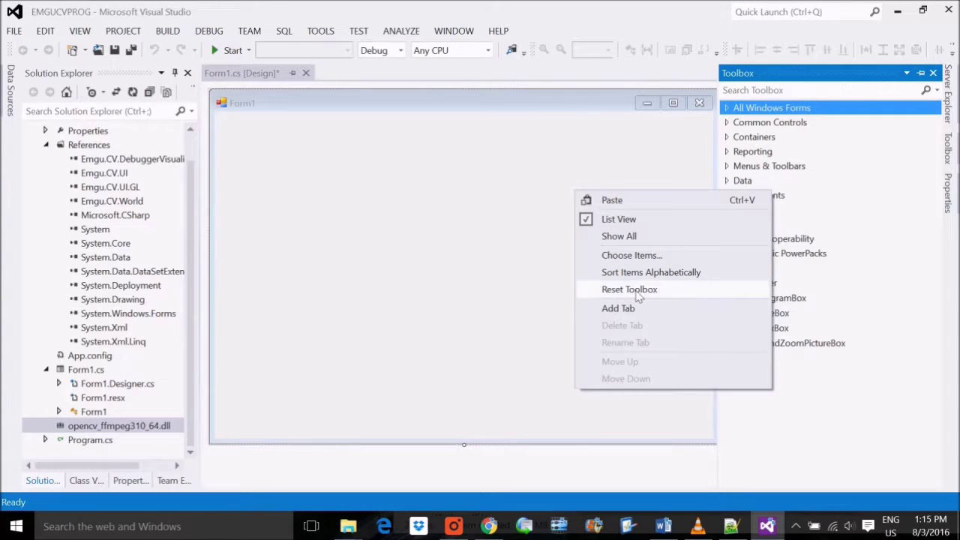
{"action": "left_click", "coordinate": [648, 257]}
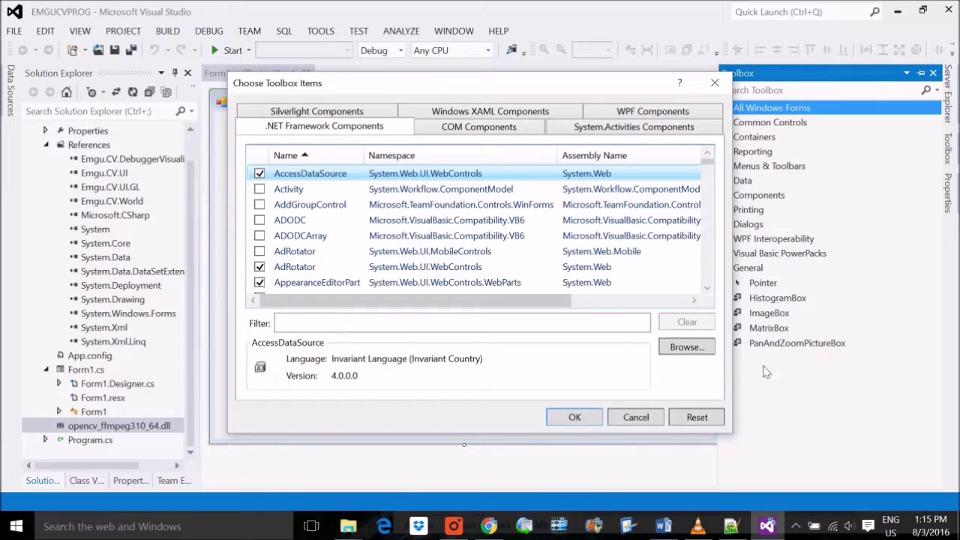
{"action": "left_click", "coordinate": [682, 349]}
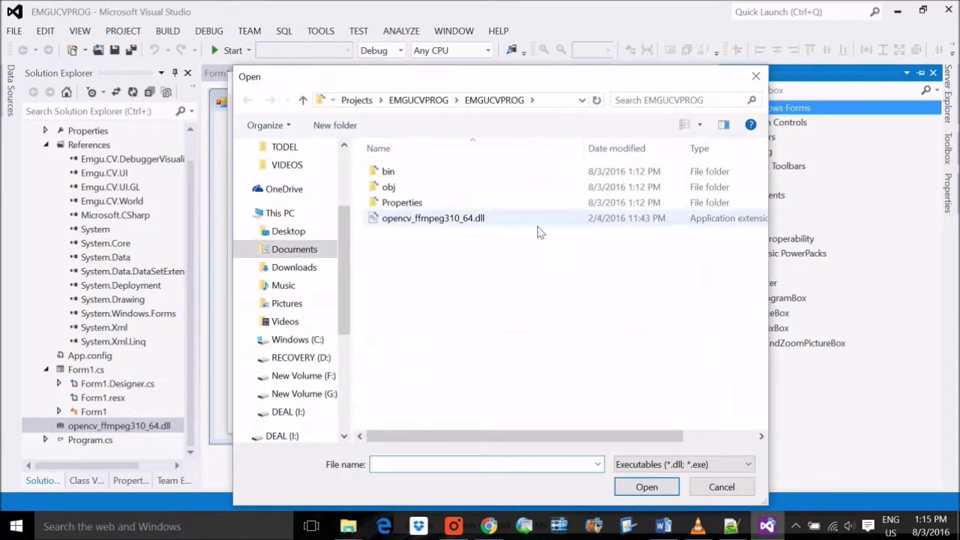
- Copy the Emgu bin folder path from File Explorer and go to C:\Emgu\emgucv-windesktop 3.1.0.2282\bin in the Open dialog
{"action": "mouse_move", "coordinate": [348, 526]}
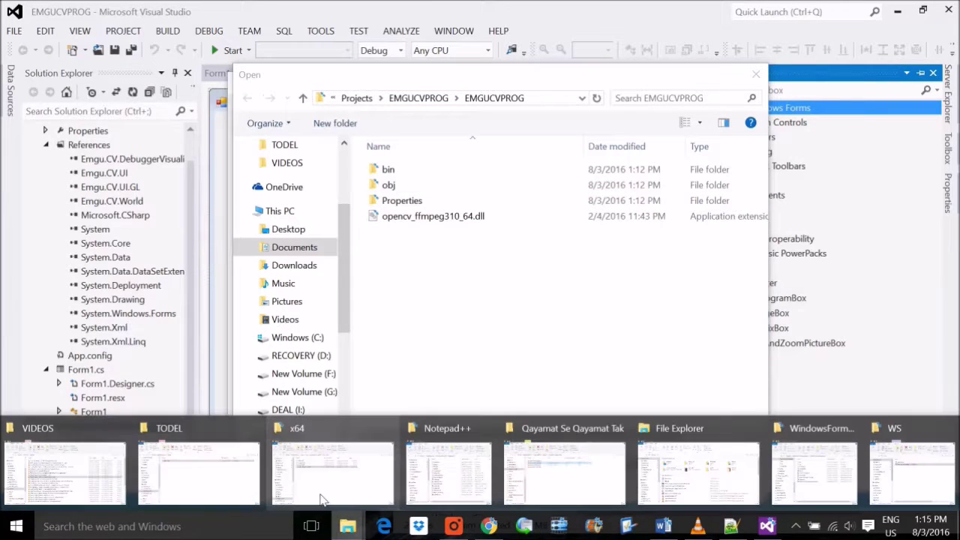
{"action": "left_click", "coordinate": [302, 428]}
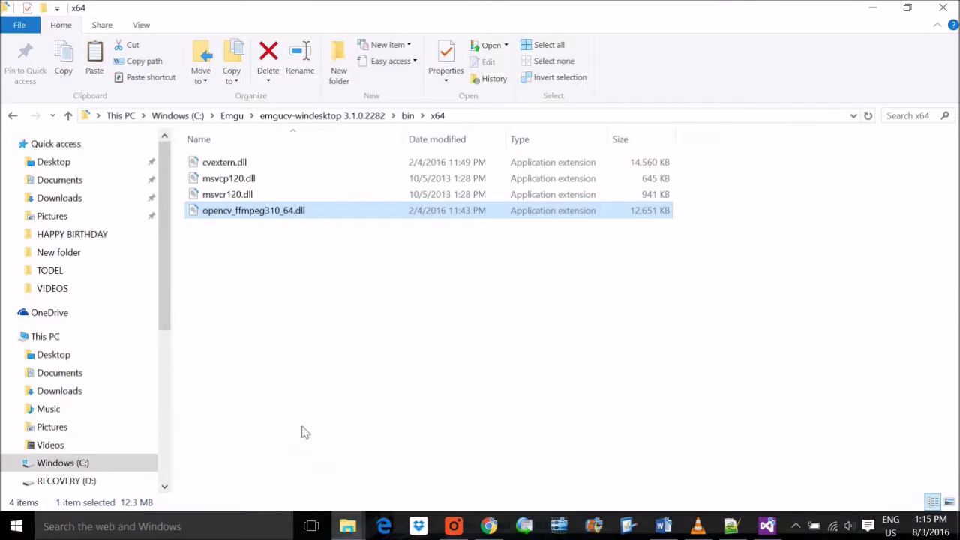
{"action": "left_click", "coordinate": [407, 116]}
{"action": "left_click", "coordinate": [452, 117]}
{"action": "key", "text": "ctrl+c"}
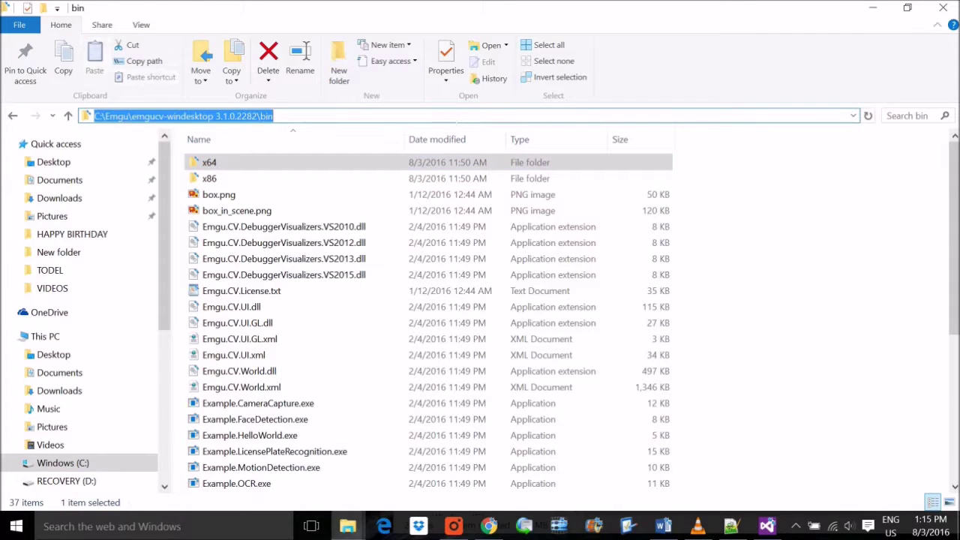
{"action": "key", "text": "alt+Tab"}
{"action": "key", "text": "ctrl+v"}
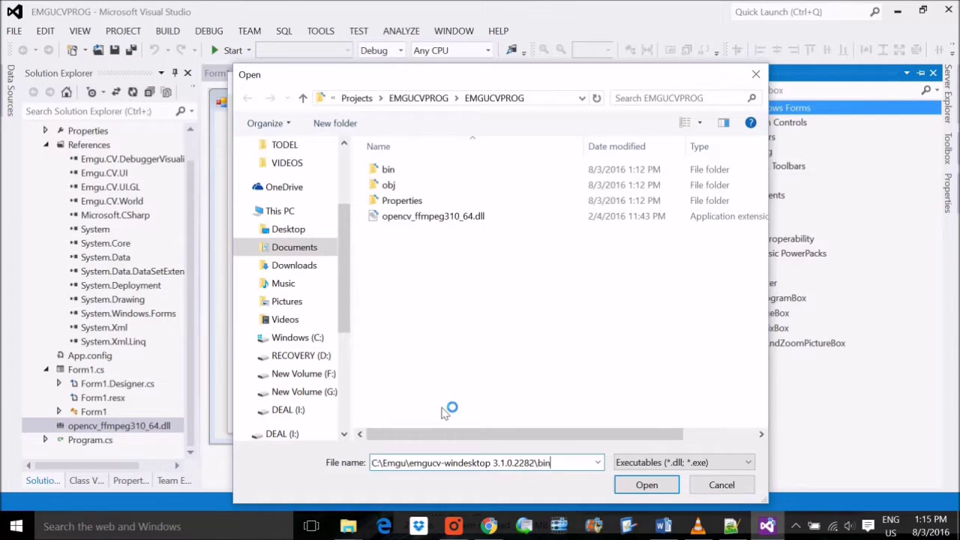
{"action": "key", "text": "Return"}
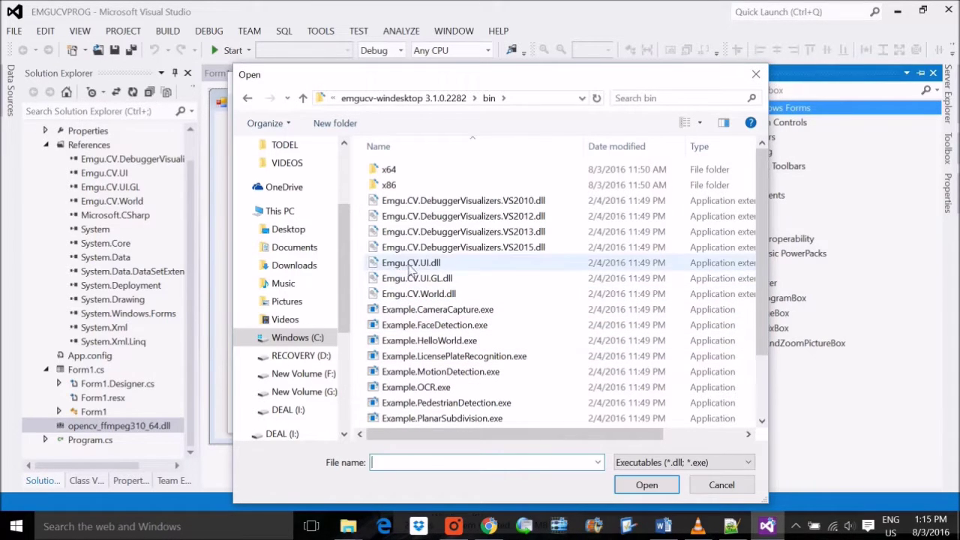
- Load Emgu.CV.UI.dll into the Choose Toolbox Items dialog and accept its controls for the Toolbox
{"action": "left_click", "coordinate": [396, 267]}
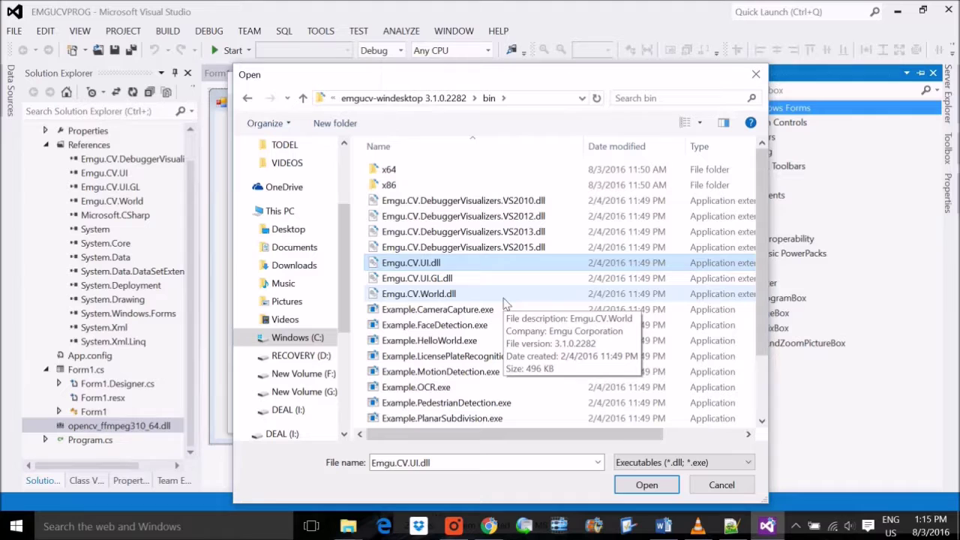
{"action": "left_click", "coordinate": [428, 263]}
{"action": "key", "text": "End"}
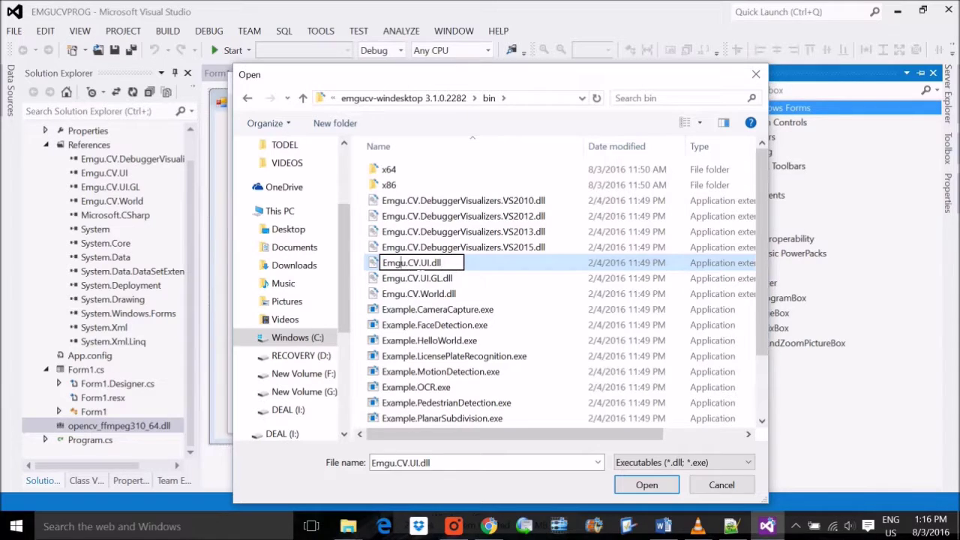
{"action": "key", "text": "Escape"}
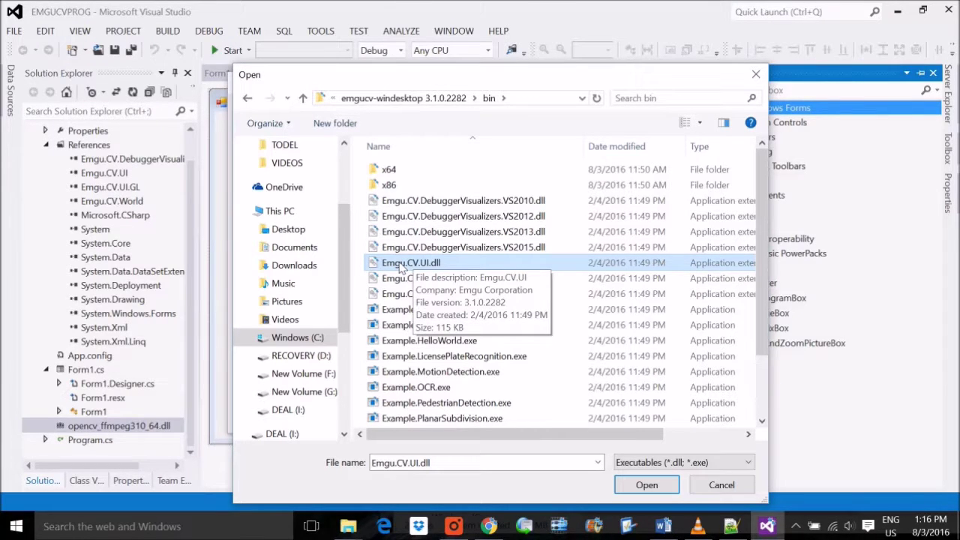
{"action": "left_click", "coordinate": [644, 485]}
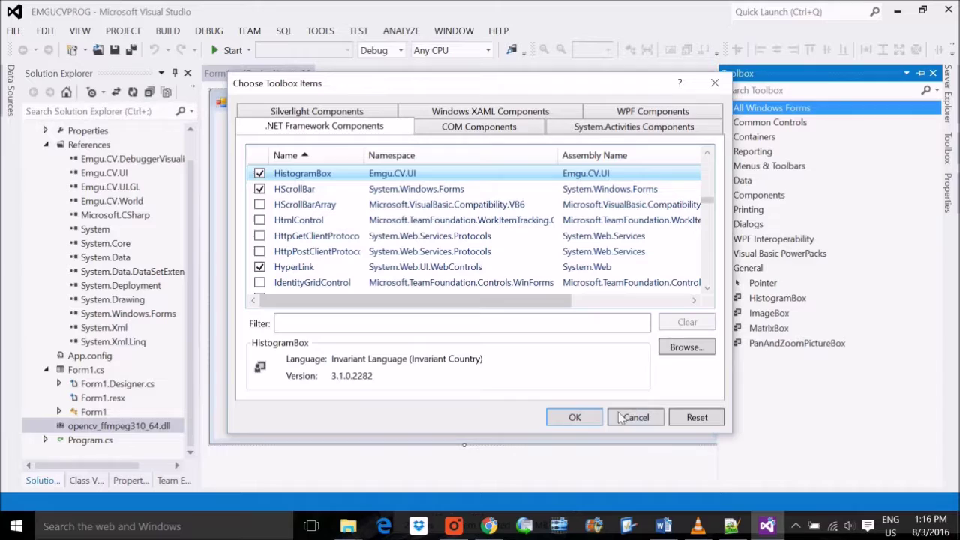
{"action": "left_click", "coordinate": [581, 421]}
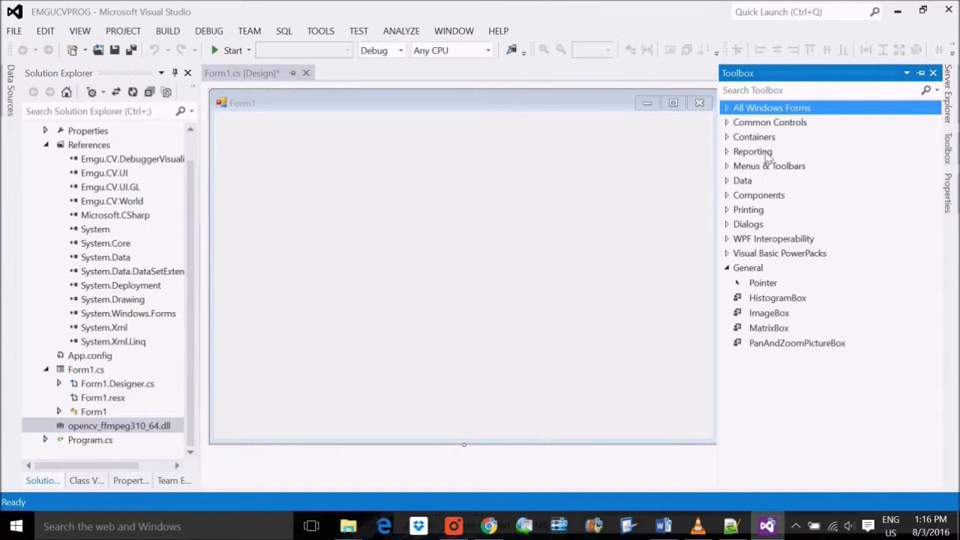
- Expand the All Windows Forms controls and place a PictureBox about 783 x 545 in size on Form1
{"action": "left_click", "coordinate": [728, 109]}
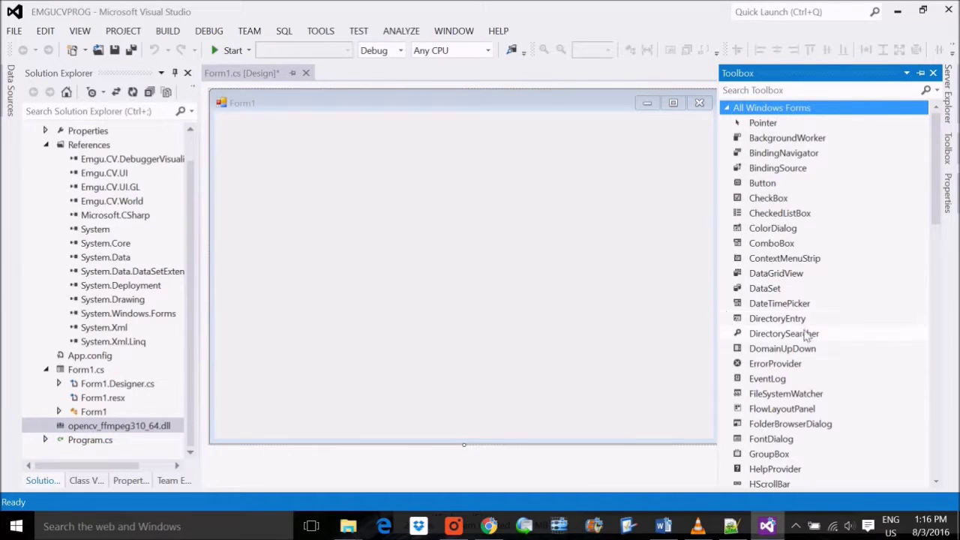
{"action": "scroll", "coordinate": [785, 407], "scroll_direction": "down", "scroll_amount": 2}
{"action": "scroll", "coordinate": [786, 407], "scroll_direction": "down", "scroll_amount": 3}
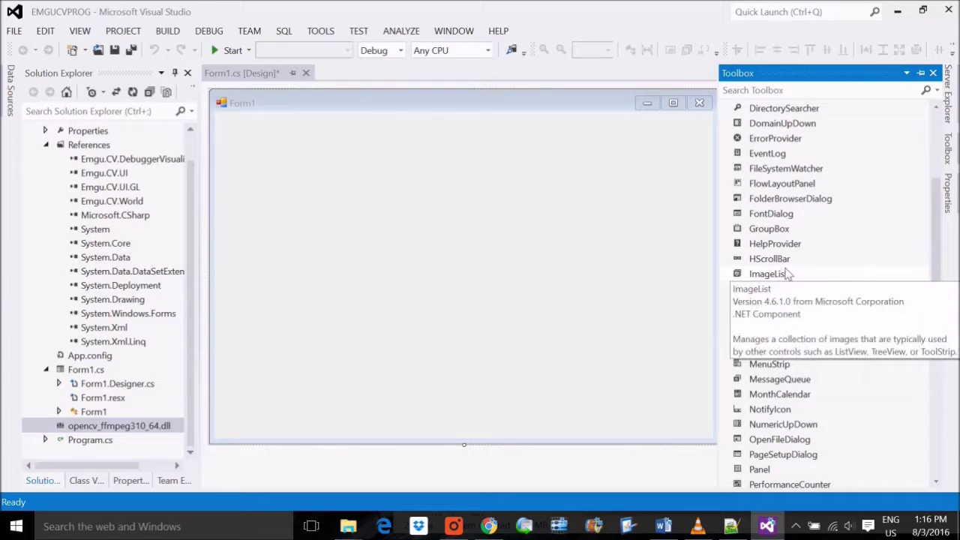
{"action": "scroll", "coordinate": [780, 276], "scroll_direction": "up", "scroll_amount": 1}
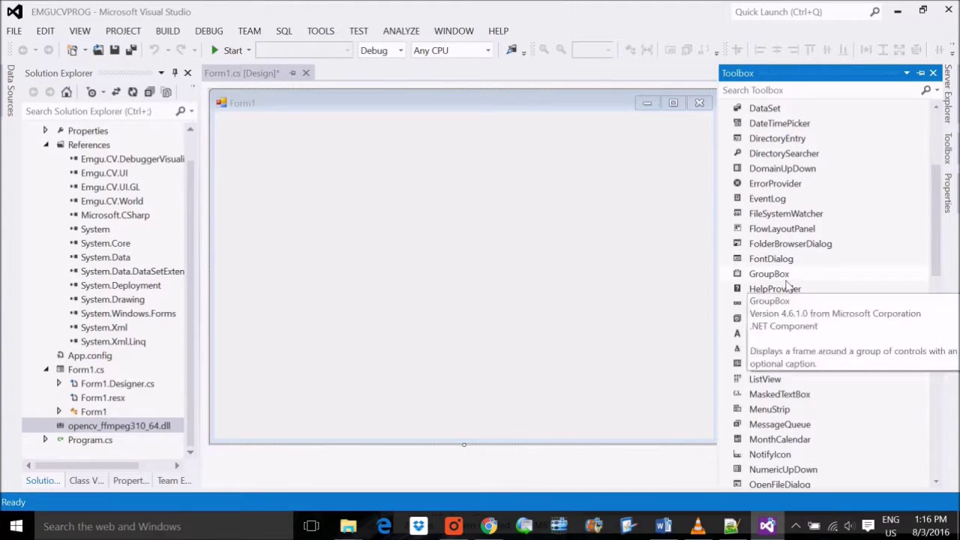
{"action": "scroll", "coordinate": [825, 330], "scroll_direction": "down", "scroll_amount": 11}
{"action": "scroll", "coordinate": [801, 380], "scroll_direction": "down", "scroll_amount": 4}
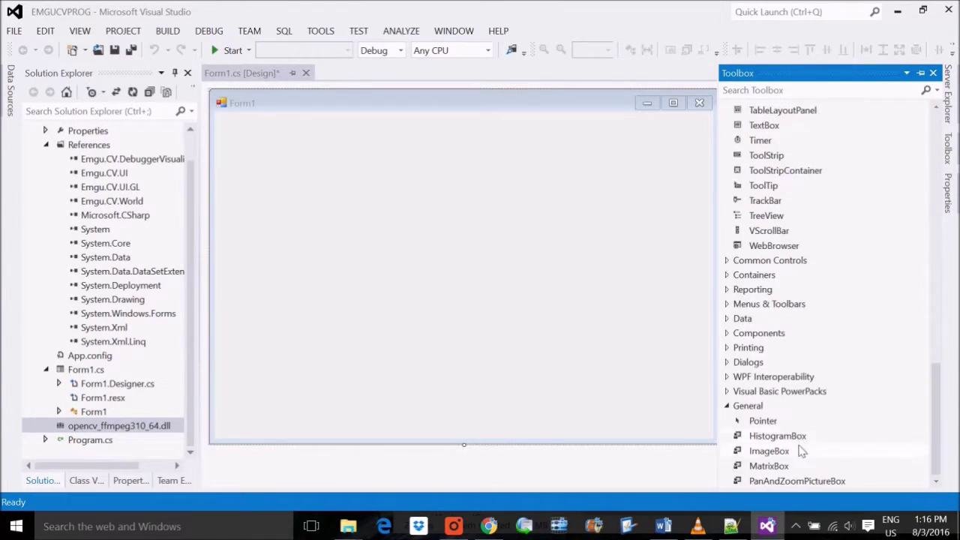
{"action": "scroll", "coordinate": [783, 274], "scroll_direction": "up", "scroll_amount": 7}
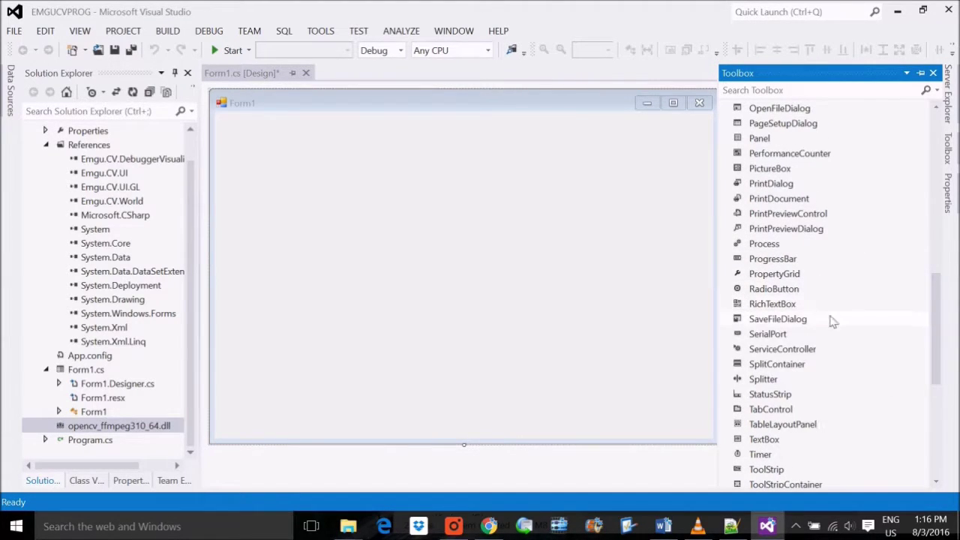
{"action": "left_click_drag", "start_coordinate": [783, 169], "coordinate": [672, 398]}
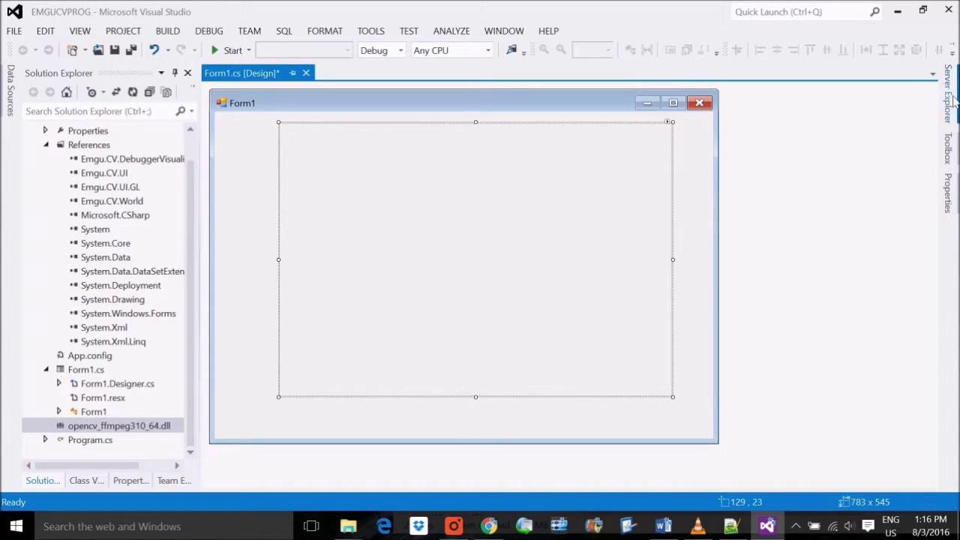
- Add a Button to Form1, centred below the picture box
{"action": "left_click", "coordinate": [949, 150]}
{"action": "scroll", "coordinate": [778, 184], "scroll_direction": "up", "scroll_amount": 4}
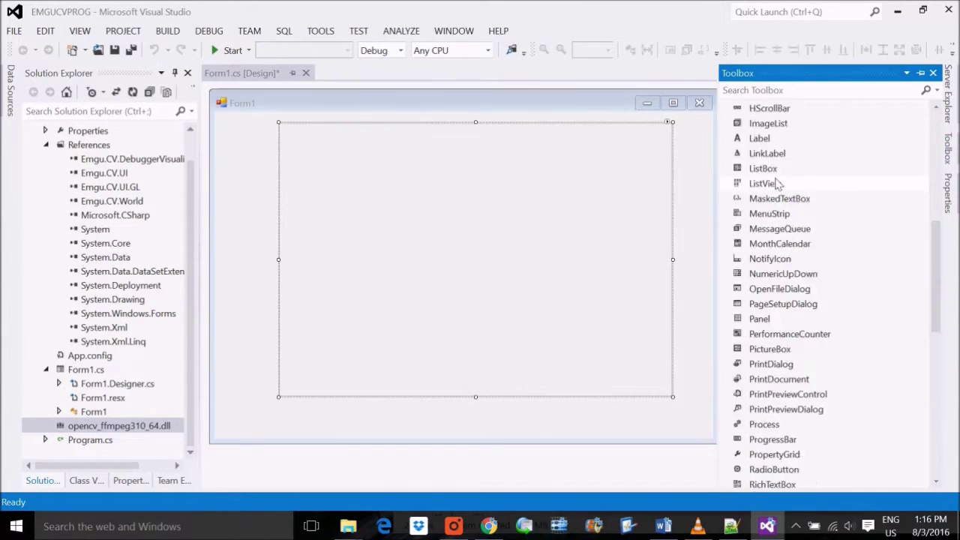
{"action": "scroll", "coordinate": [778, 184], "scroll_direction": "up", "scroll_amount": 8}
{"action": "left_click_drag", "start_coordinate": [775, 183], "coordinate": [448, 438]}
- Set the Text property of the button below the picture box to Select
{"action": "right_click", "coordinate": [473, 429]}
{"action": "left_click", "coordinate": [504, 410]}
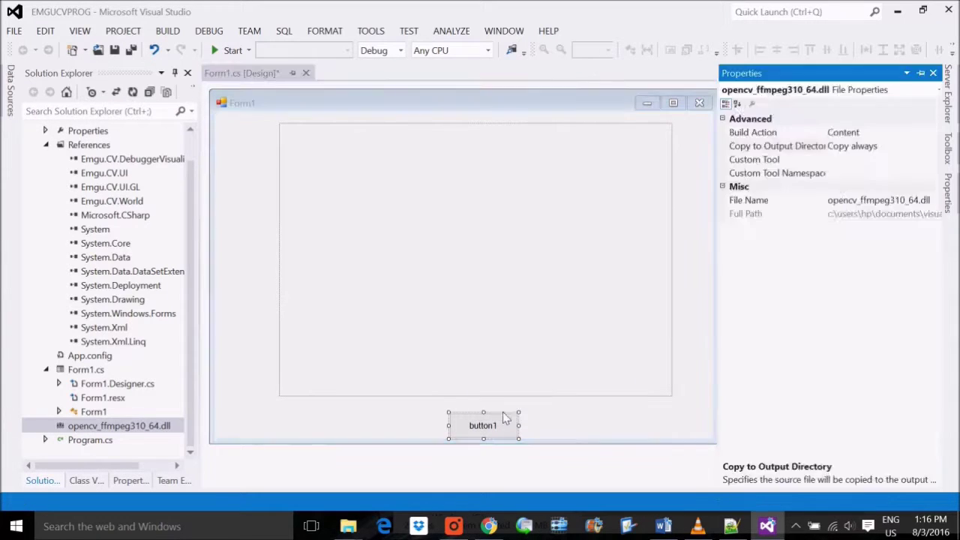
{"action": "double_click", "coordinate": [830, 377]}
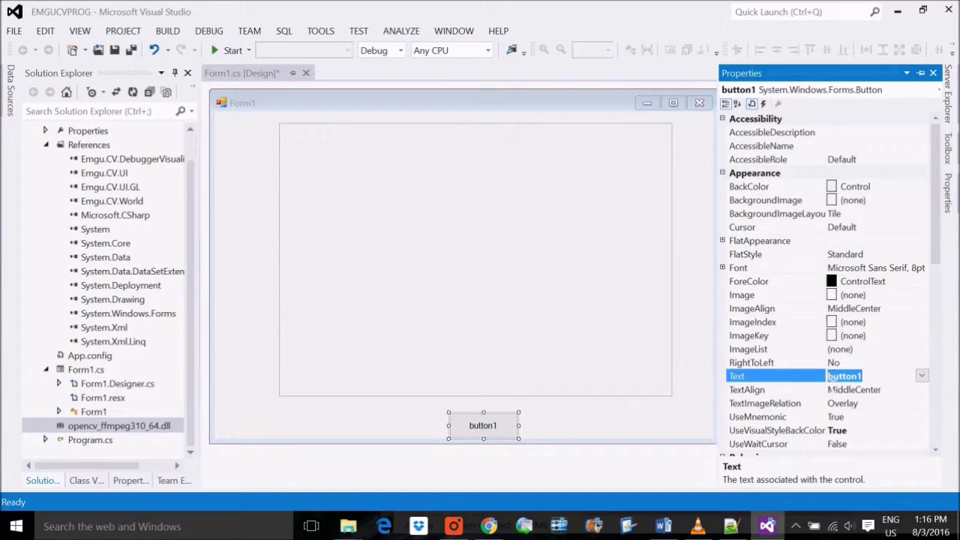
{"action": "type", "text": "Select"}
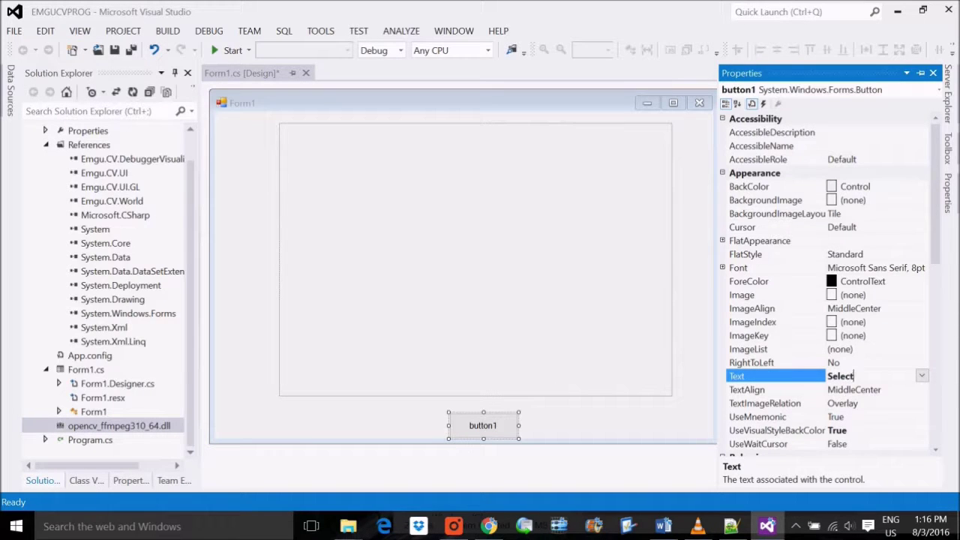
{"action": "key", "text": "Return"}
{"action": "left_click", "coordinate": [434, 250]}
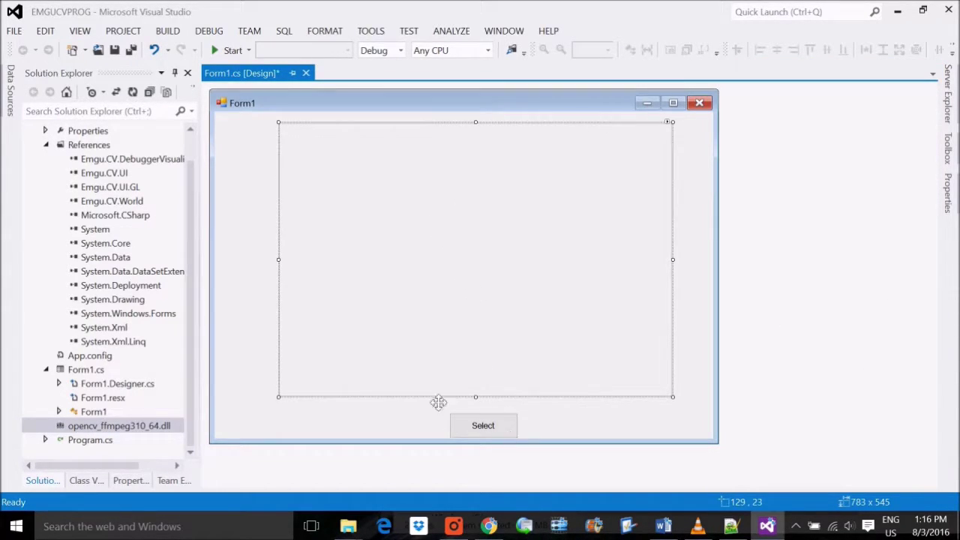
- Create the click event handler for the Select button and switch to the EMGUCV.txt notes in Notepad++
{"action": "left_click", "coordinate": [483, 427]}
{"action": "double_click", "coordinate": [483, 427]}
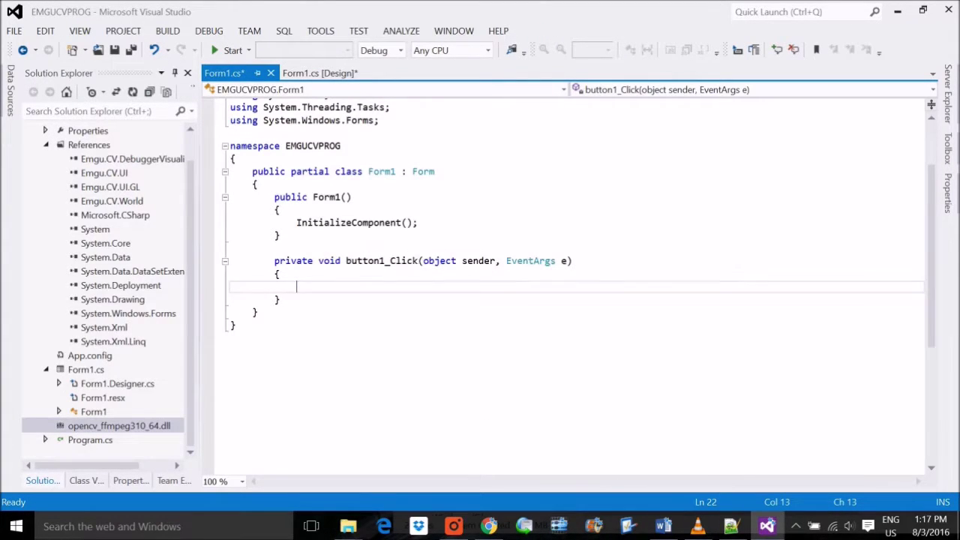
{"action": "scroll", "coordinate": [570, 285], "scroll_direction": "up", "scroll_amount": 2}
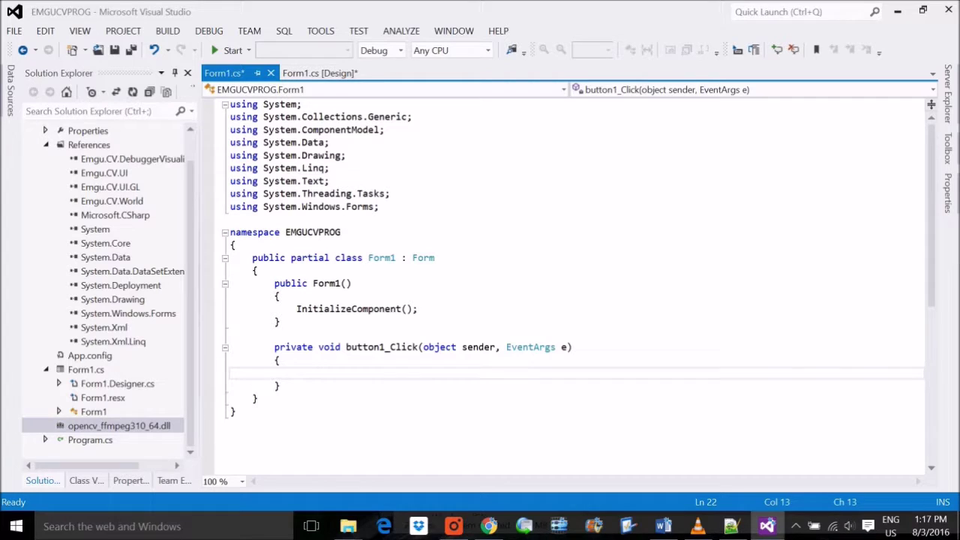
{"action": "left_click", "coordinate": [731, 526]}
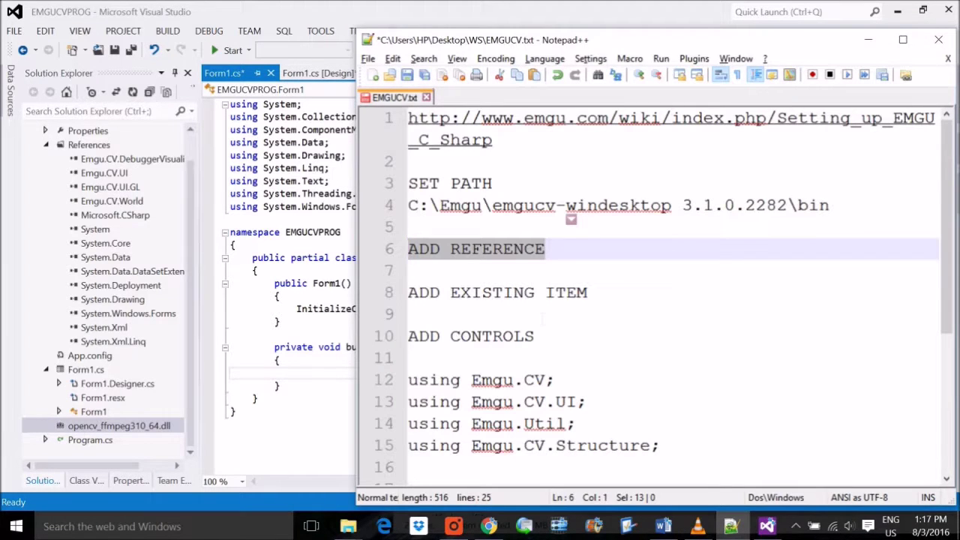